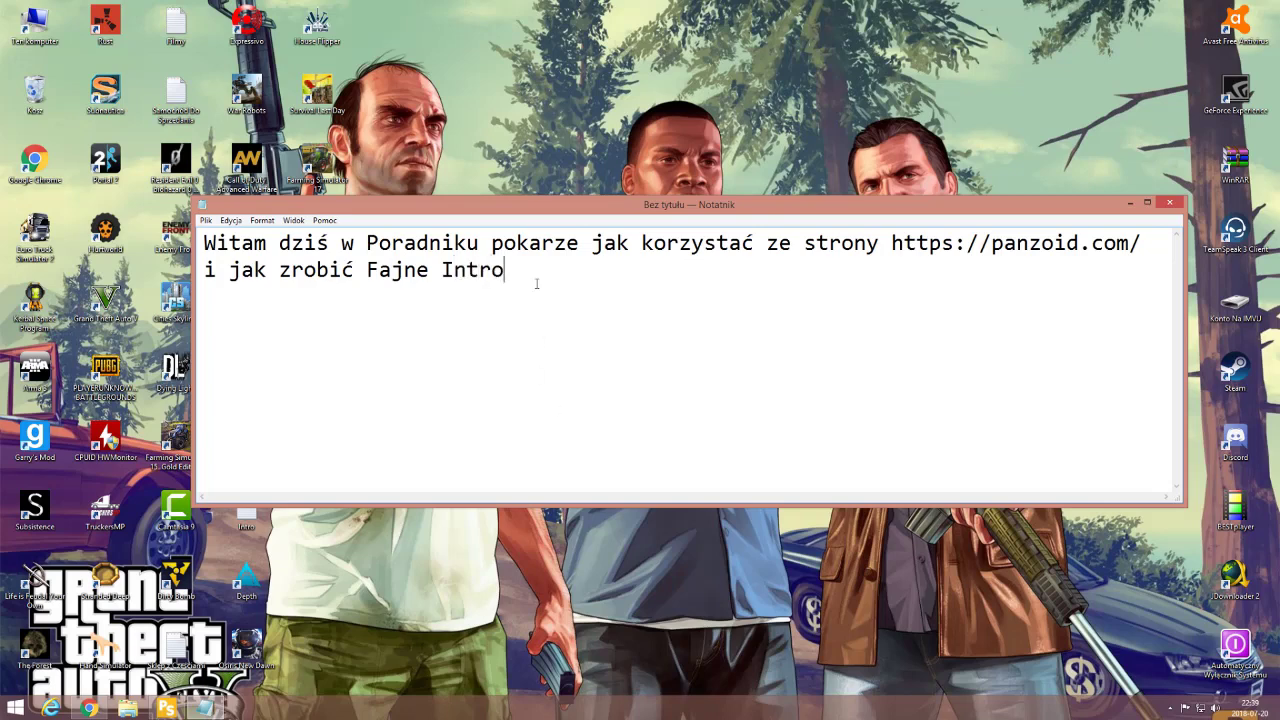
# Replace the note's text with "Robimy wszystko jak jest pokazane na Filmie".
pyautogui.moveTo(515, 270); pyautogui.dragTo(180, 232)
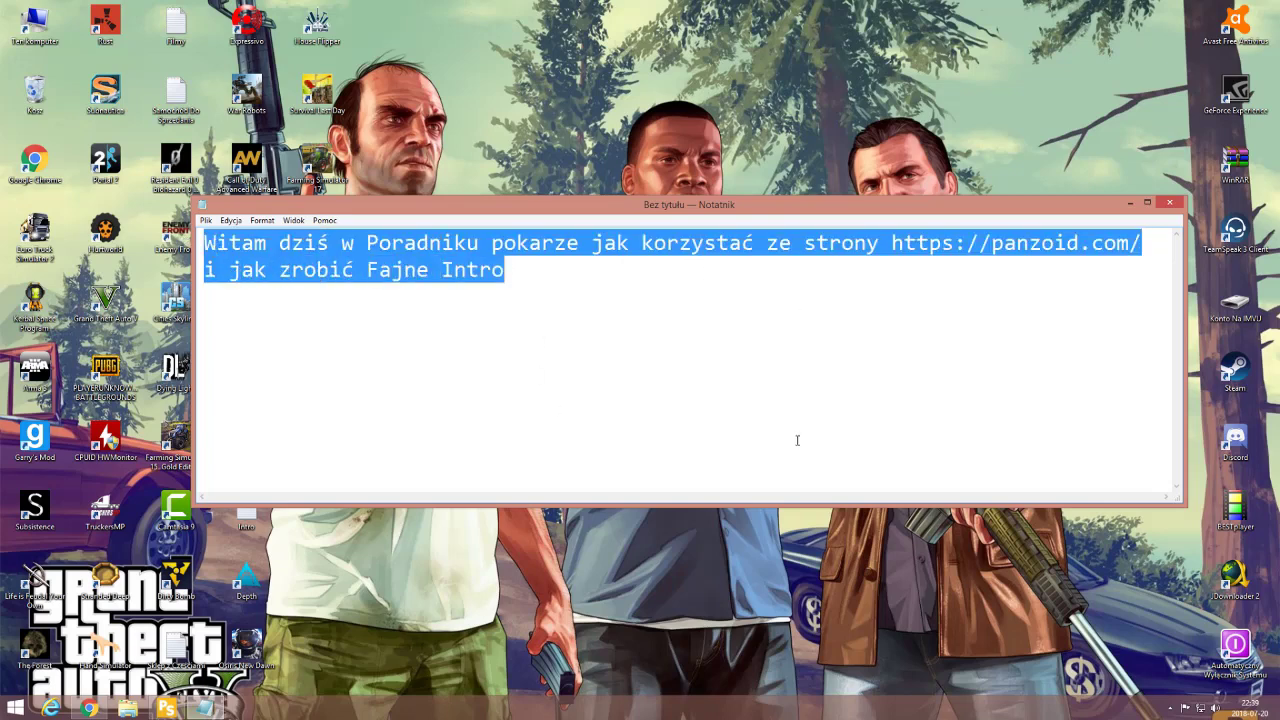
pyautogui.press('BackSpace')
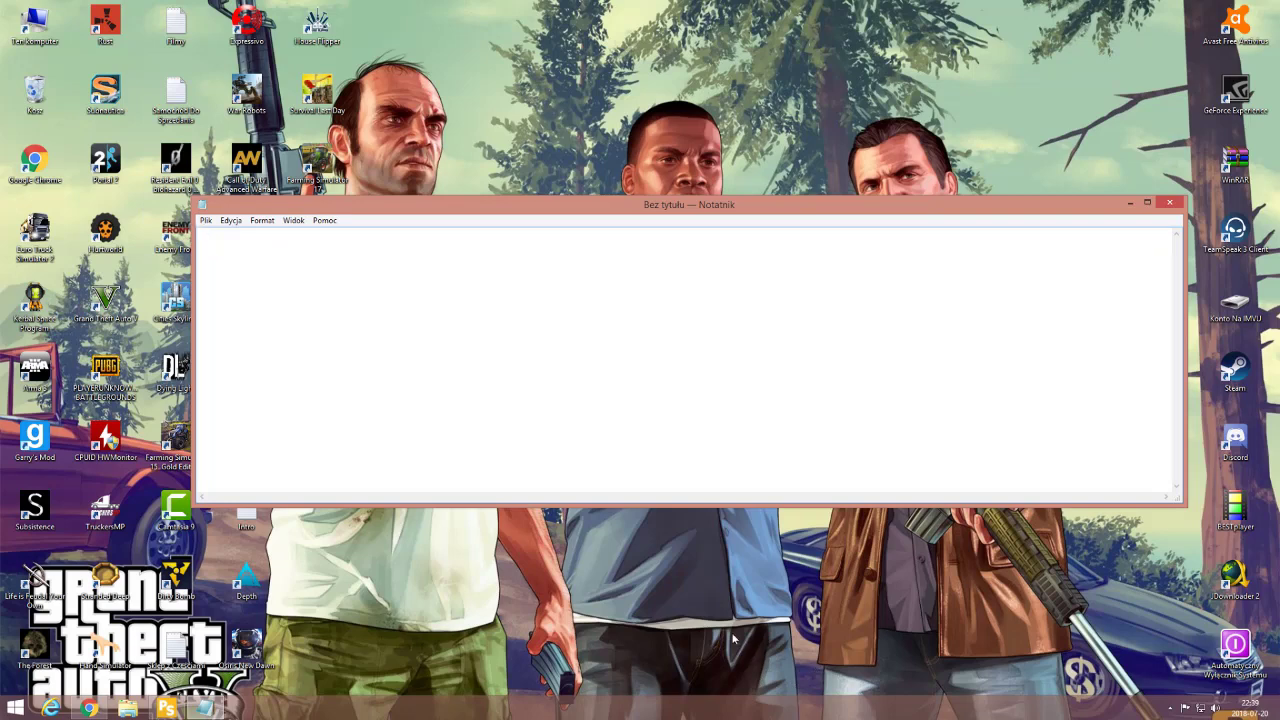
pyautogui.write('Robimy wszys')
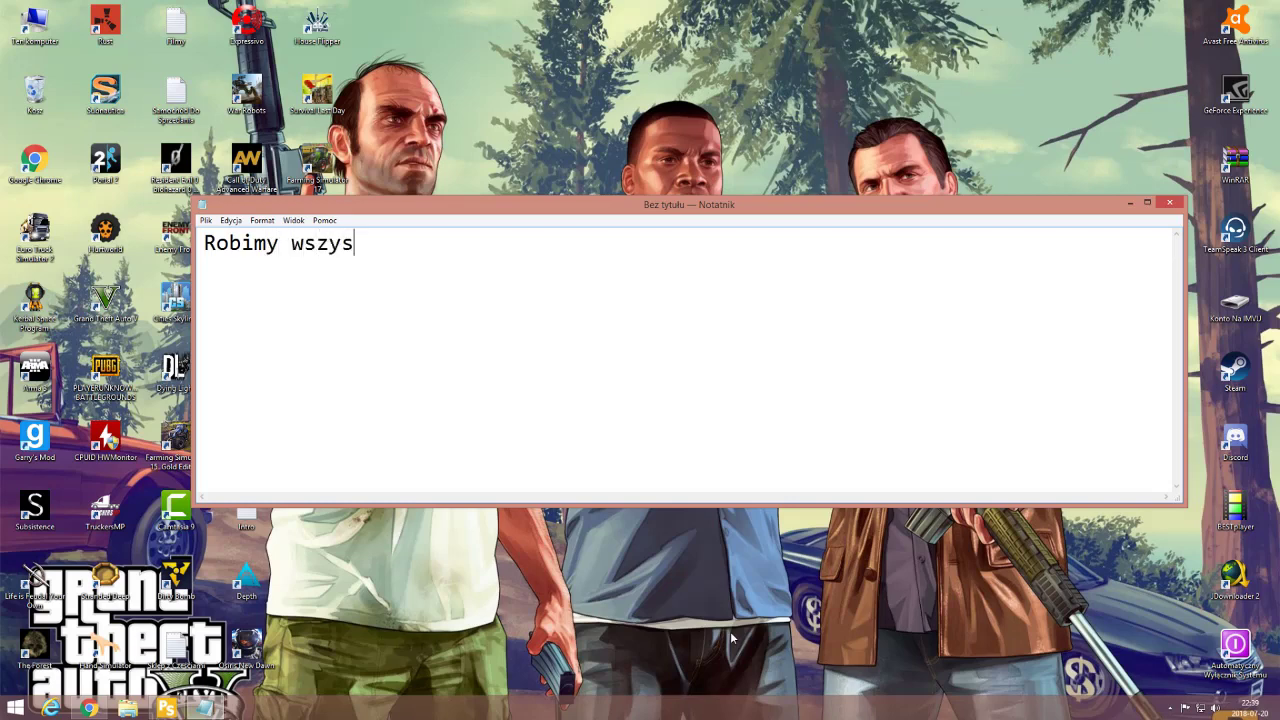
pyautogui.write('tko jak j')
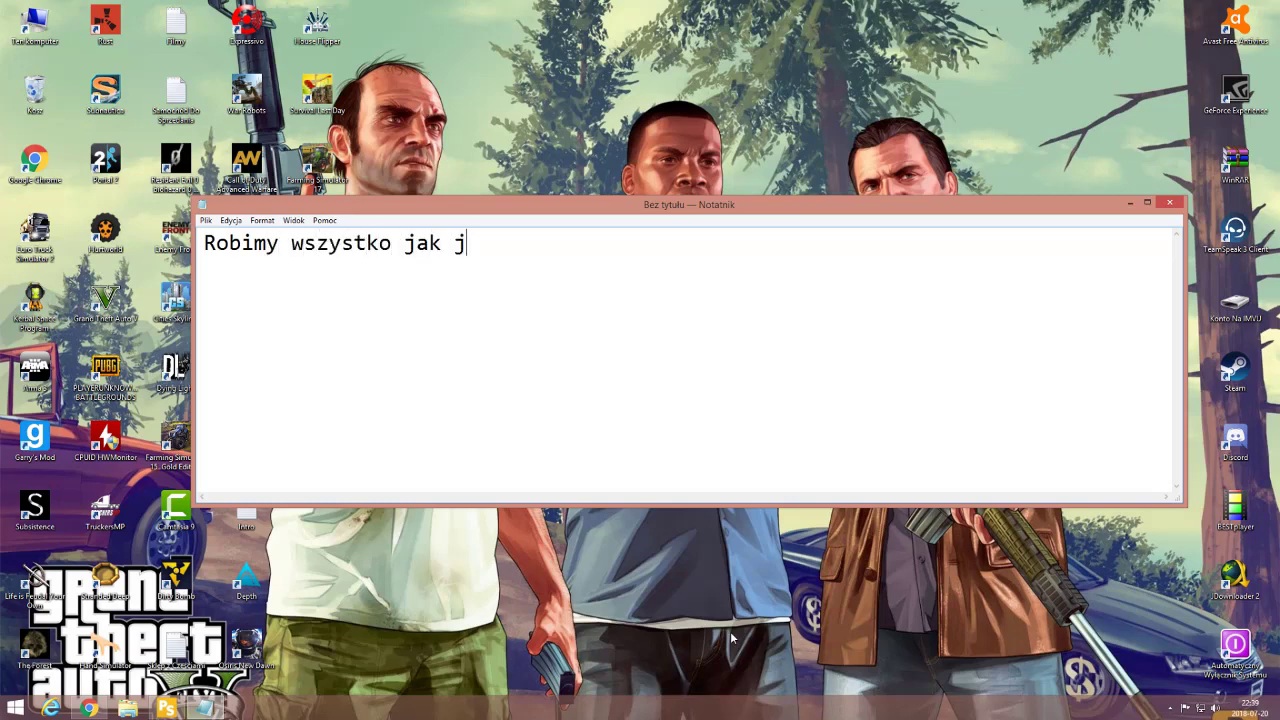
pyautogui.write('est pokazane na ')
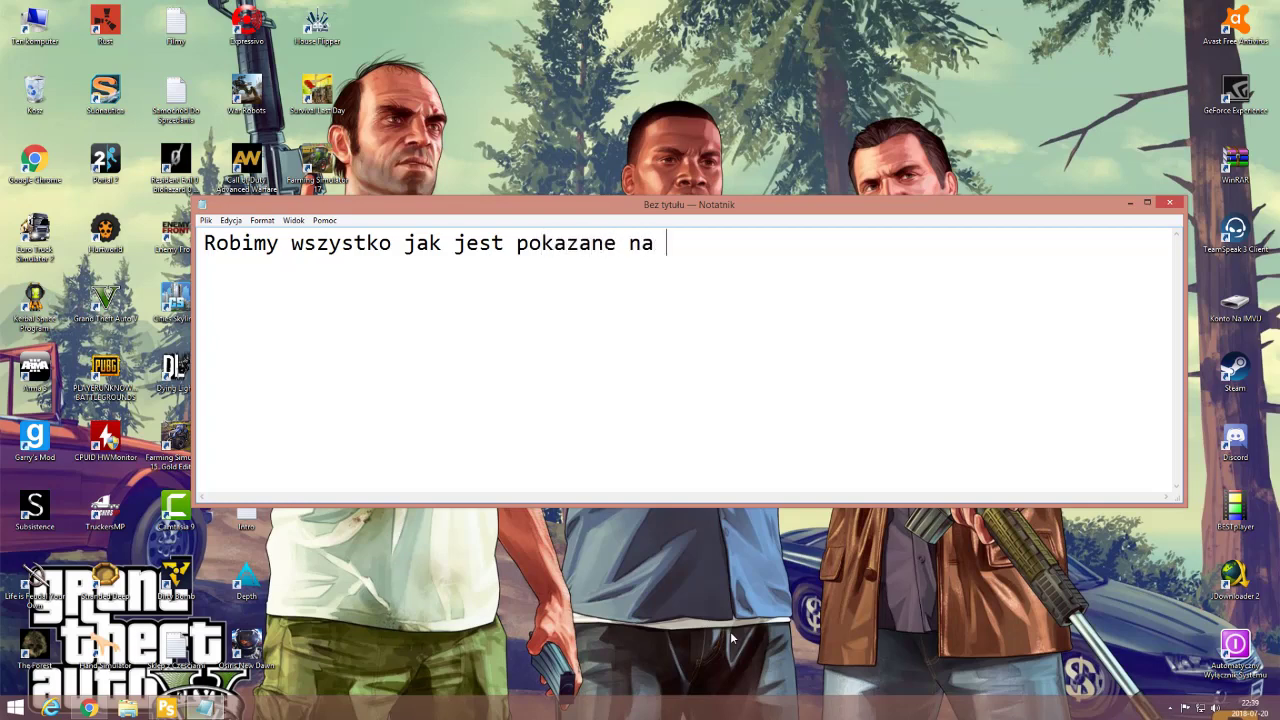
pyautogui.write('Filmie')
# Cut all the text from the note and close Notepad without saving.
pyautogui.moveTo(752, 243); pyautogui.dragTo(186, 258)
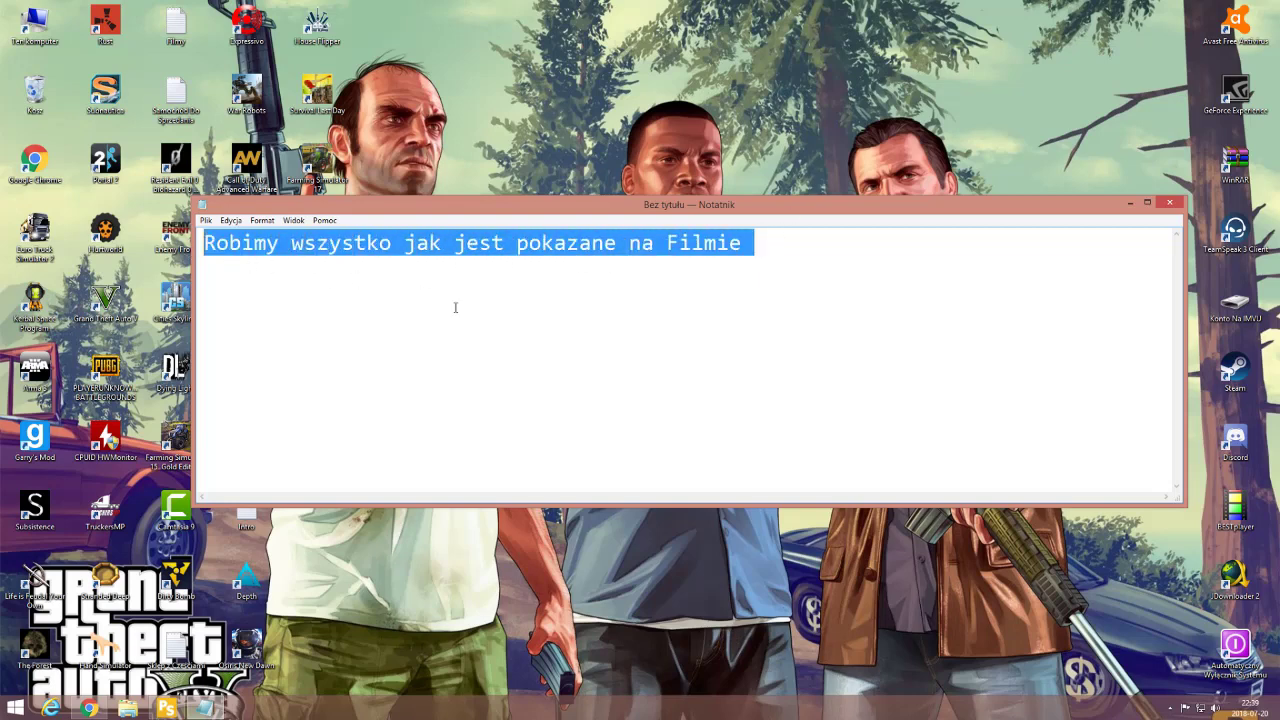
pyautogui.hotkey('ctrl', 'x')
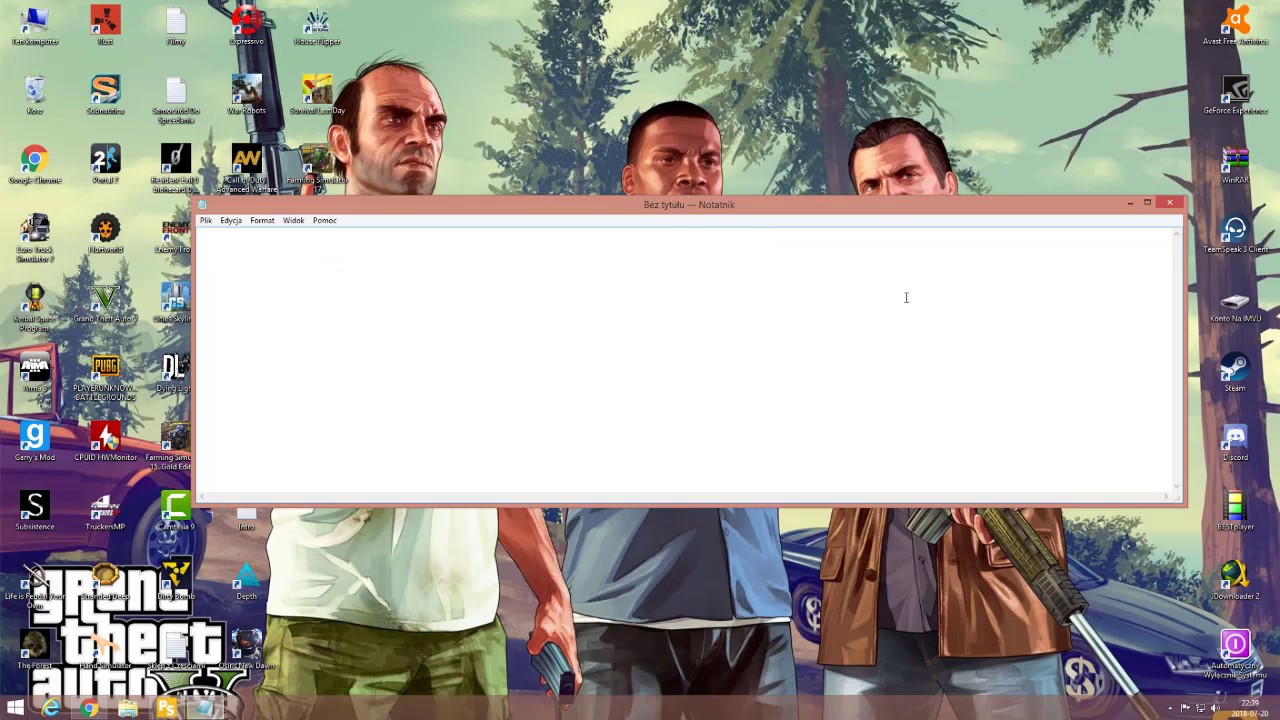
pyautogui.click(1169, 203)
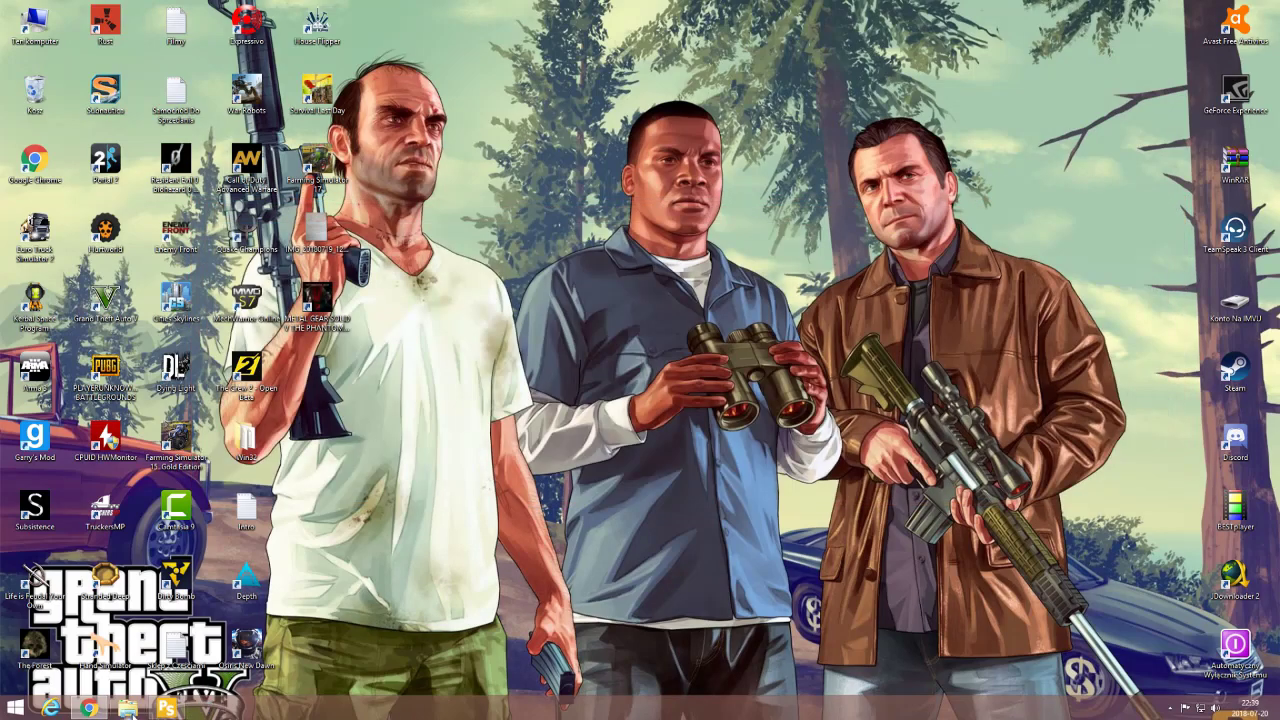
# Switch to Chrome, open the "3D underwater upbeat intro" template in Clipmaker from Panzoid's creations and preview its playback.
pyautogui.click(88, 708)
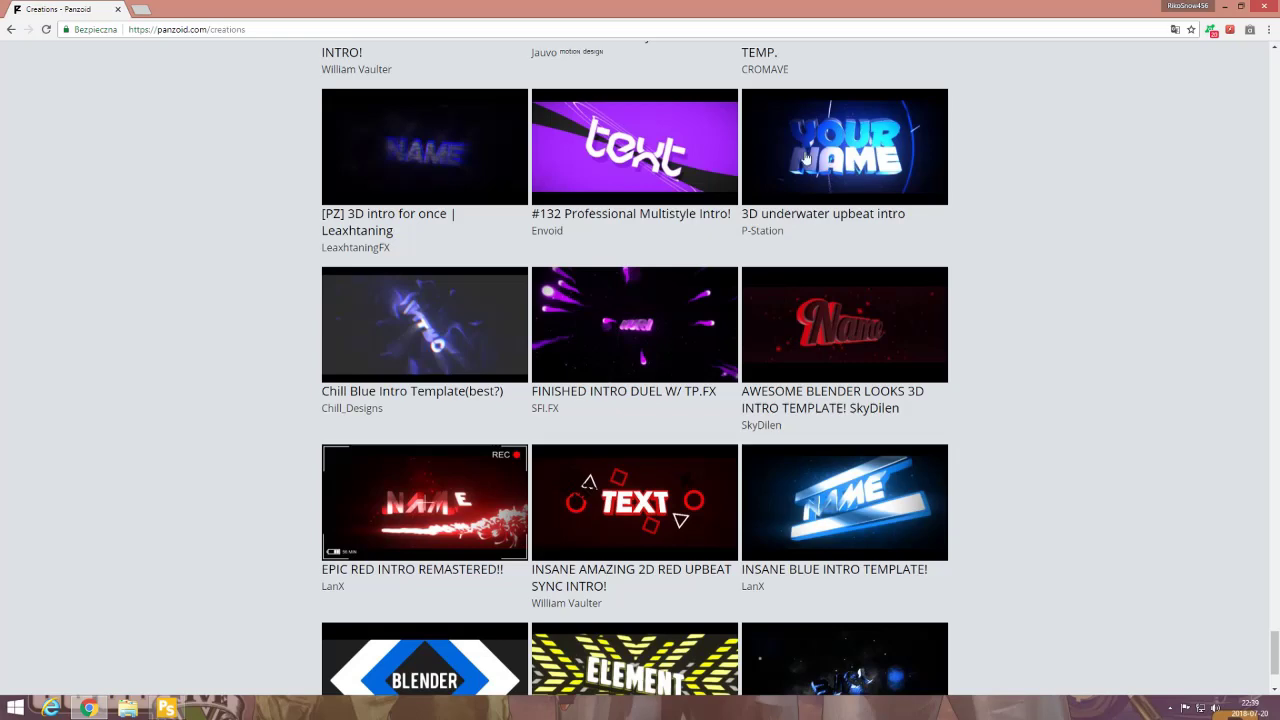
pyautogui.rightClick(840, 160)
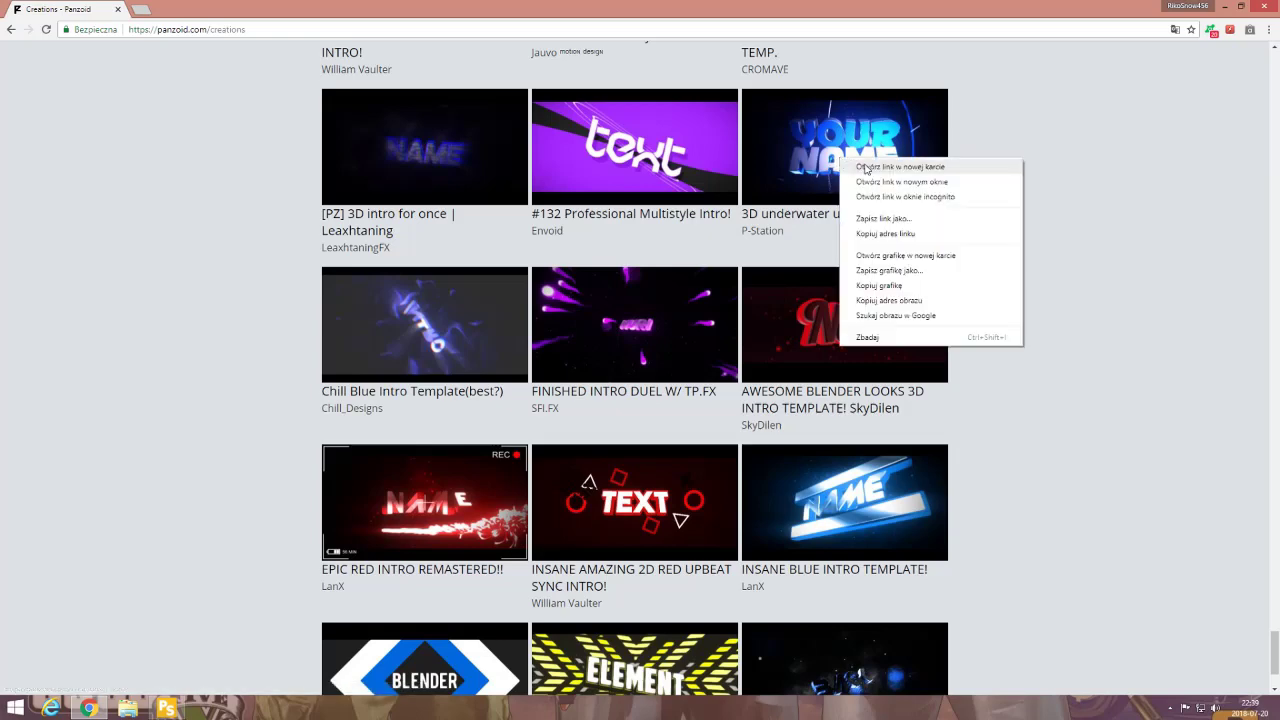
pyautogui.click(866, 167)
pyautogui.click(207, 15)
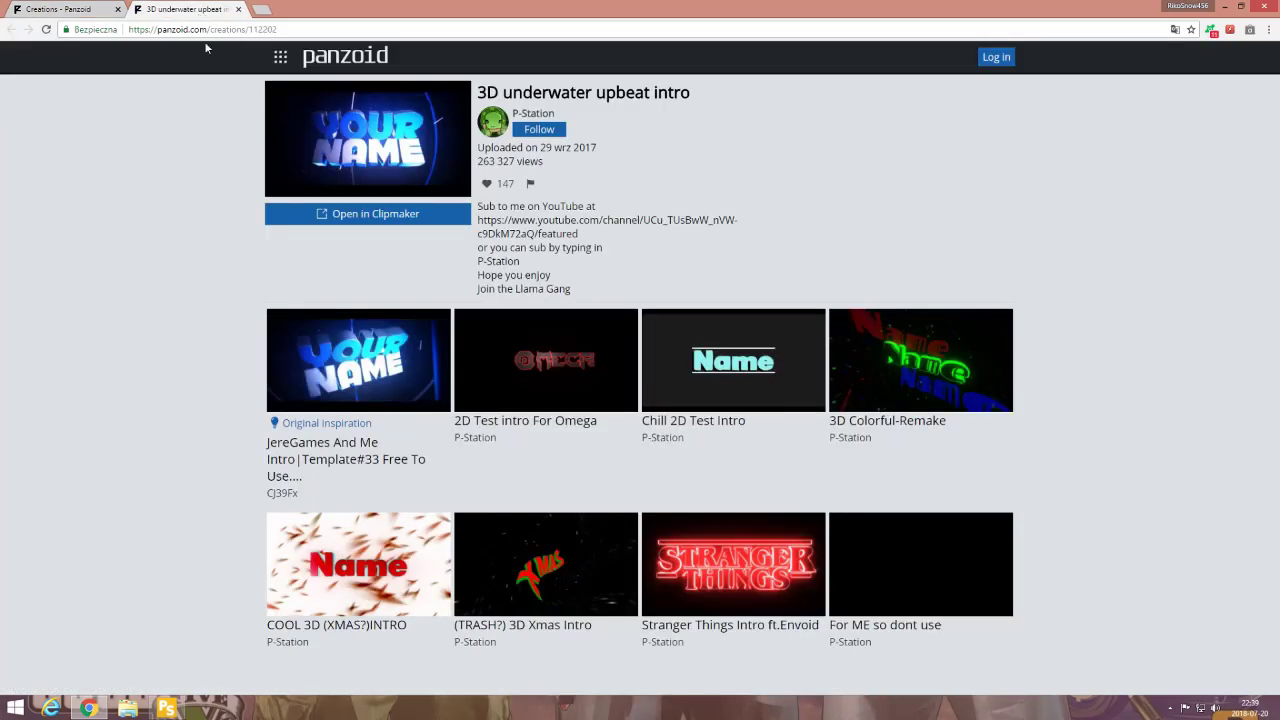
pyautogui.click(378, 213)
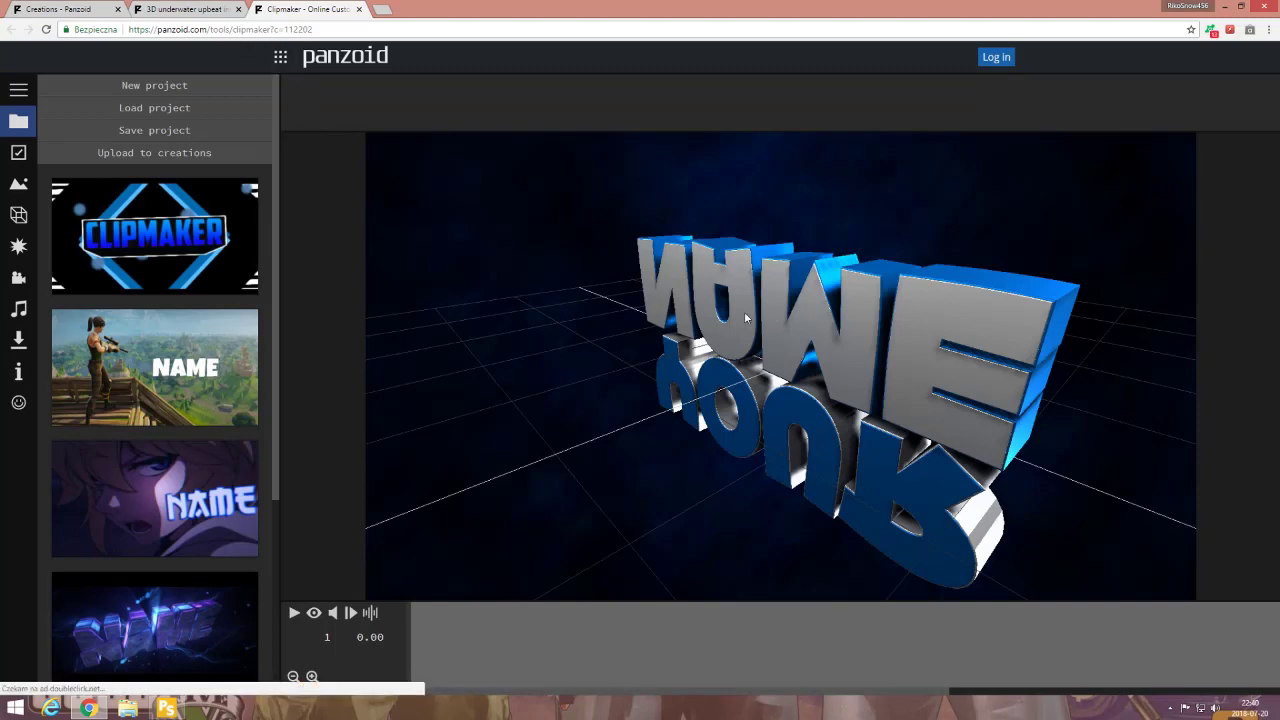
pyautogui.click(294, 613)
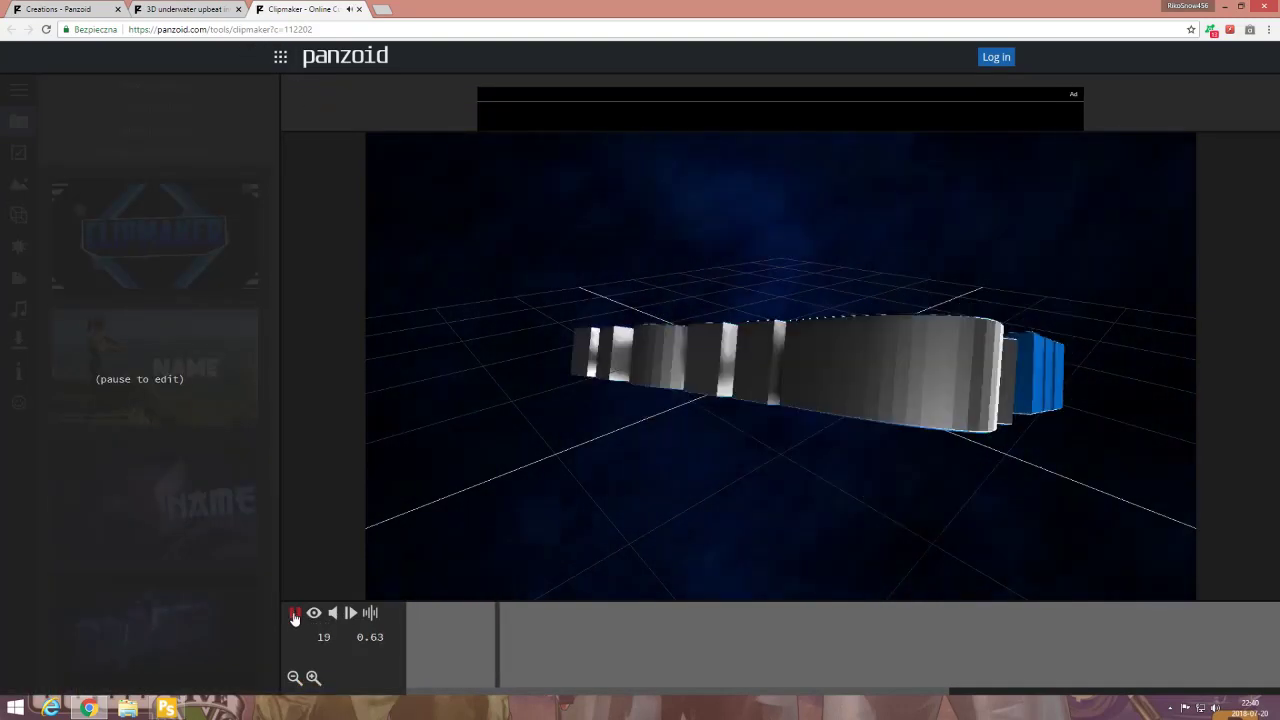
pyautogui.click(294, 613)
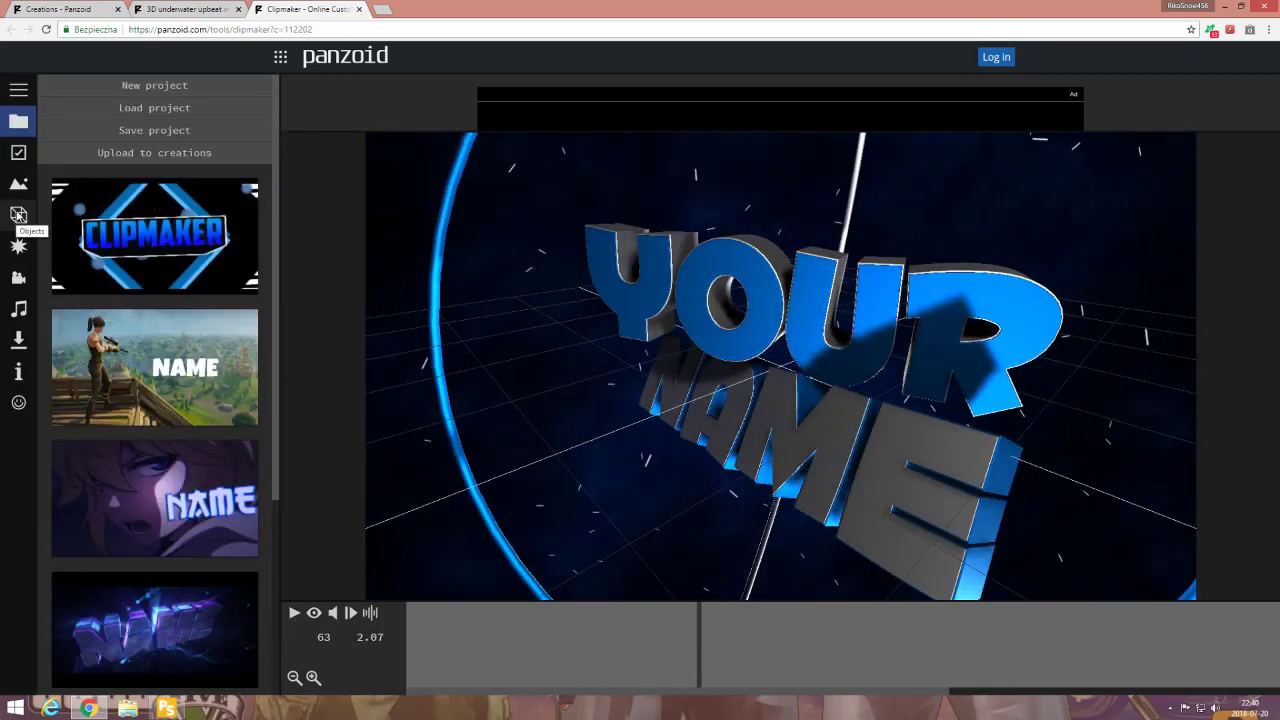
# Display the scene's objects and select the first YOUR 3D text in the "your" group.
pyautogui.click(18, 215)
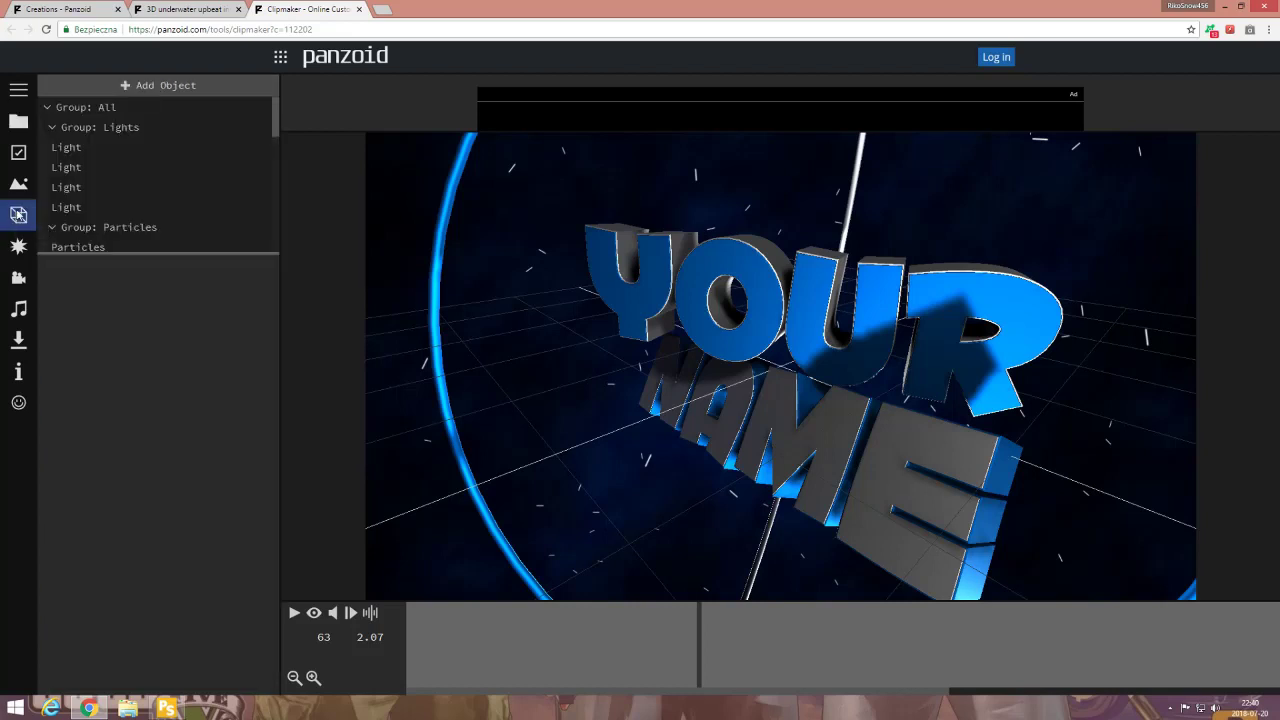
pyautogui.moveTo(276, 119); pyautogui.dragTo(277, 161)
pyautogui.click(119, 162)
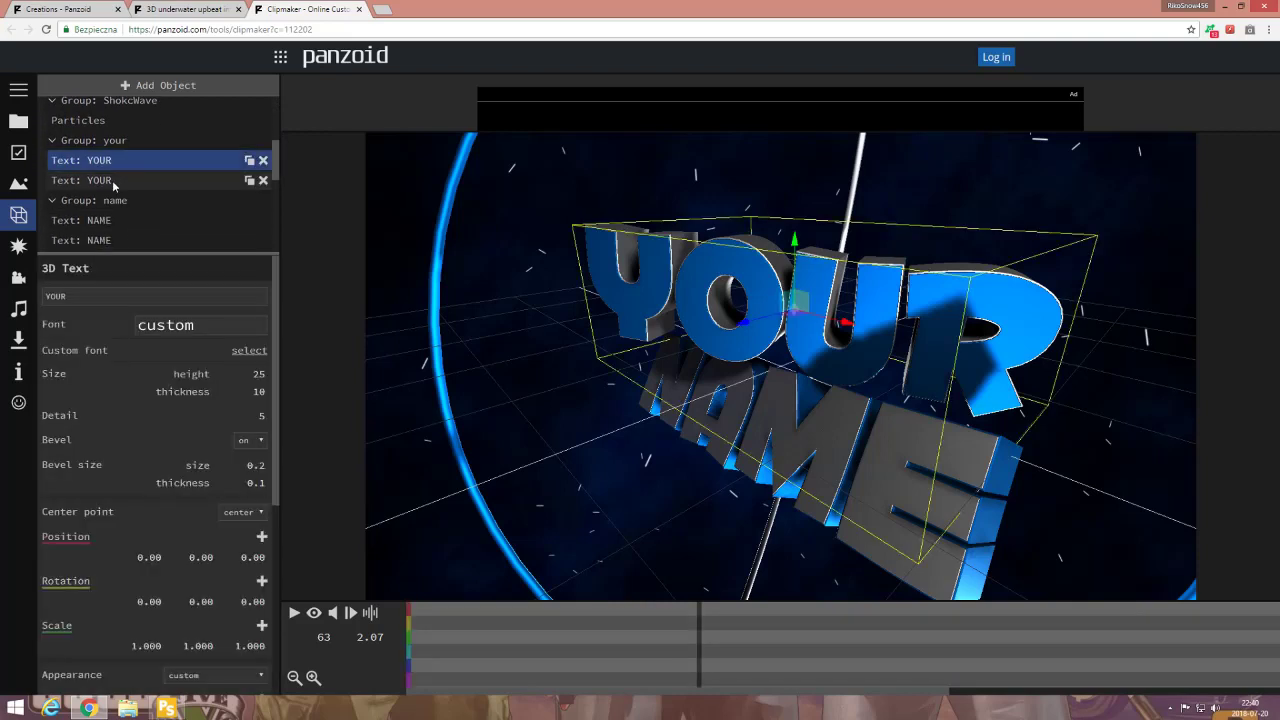
pyautogui.click(115, 182)
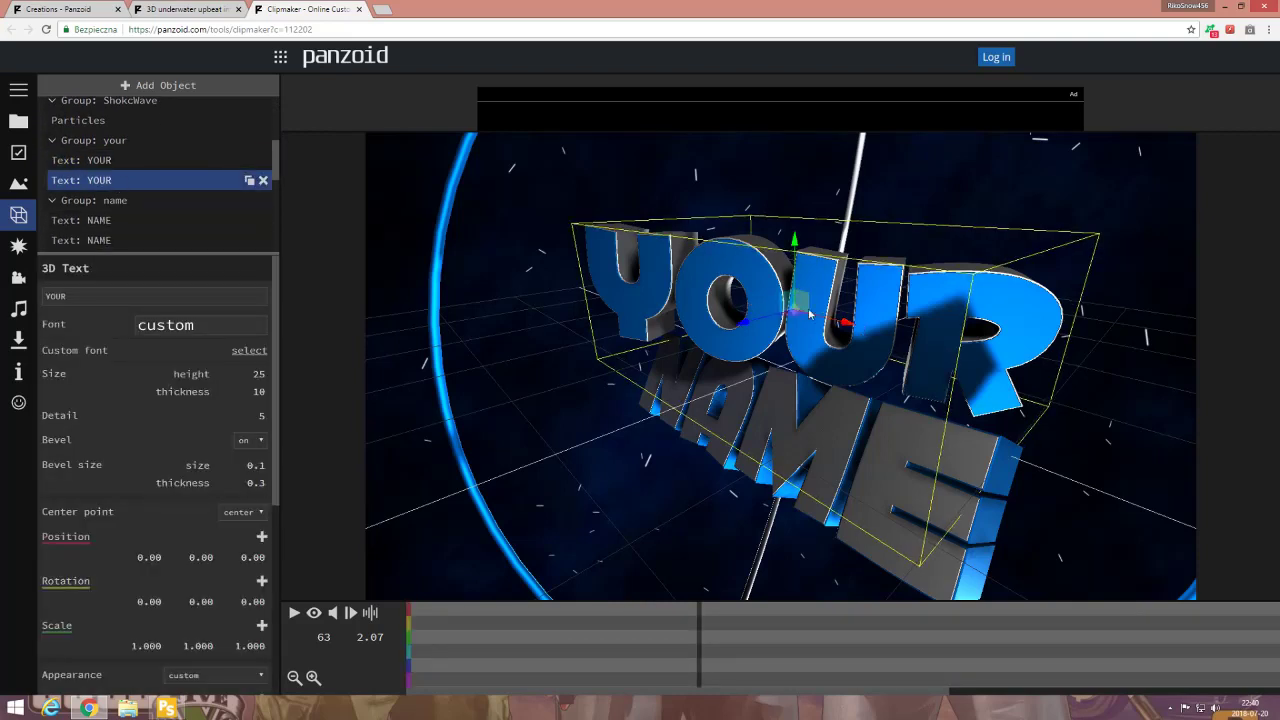
pyautogui.click(105, 163)
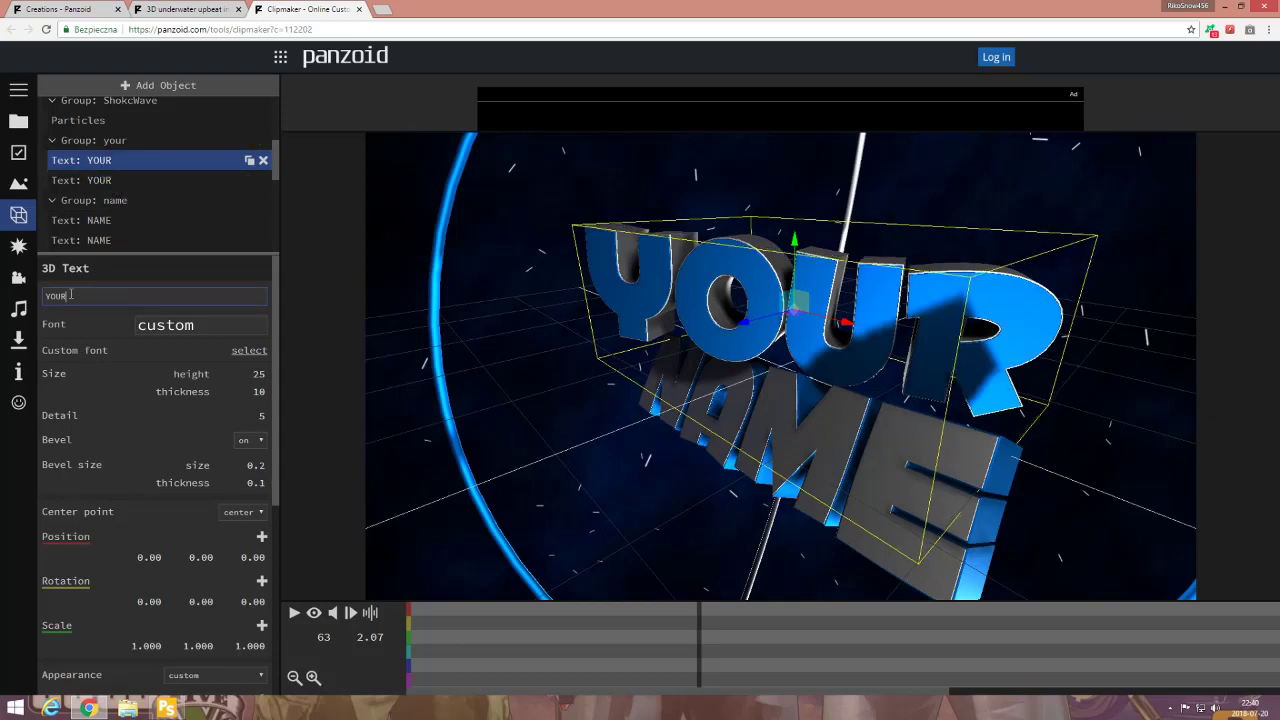
# Try to clear the wording of both YOUR 3D texts in the "your" group.
pyautogui.moveTo(71, 295); pyautogui.dragTo(49, 297)
pyautogui.press('BackSpace')
pyautogui.click(104, 182)
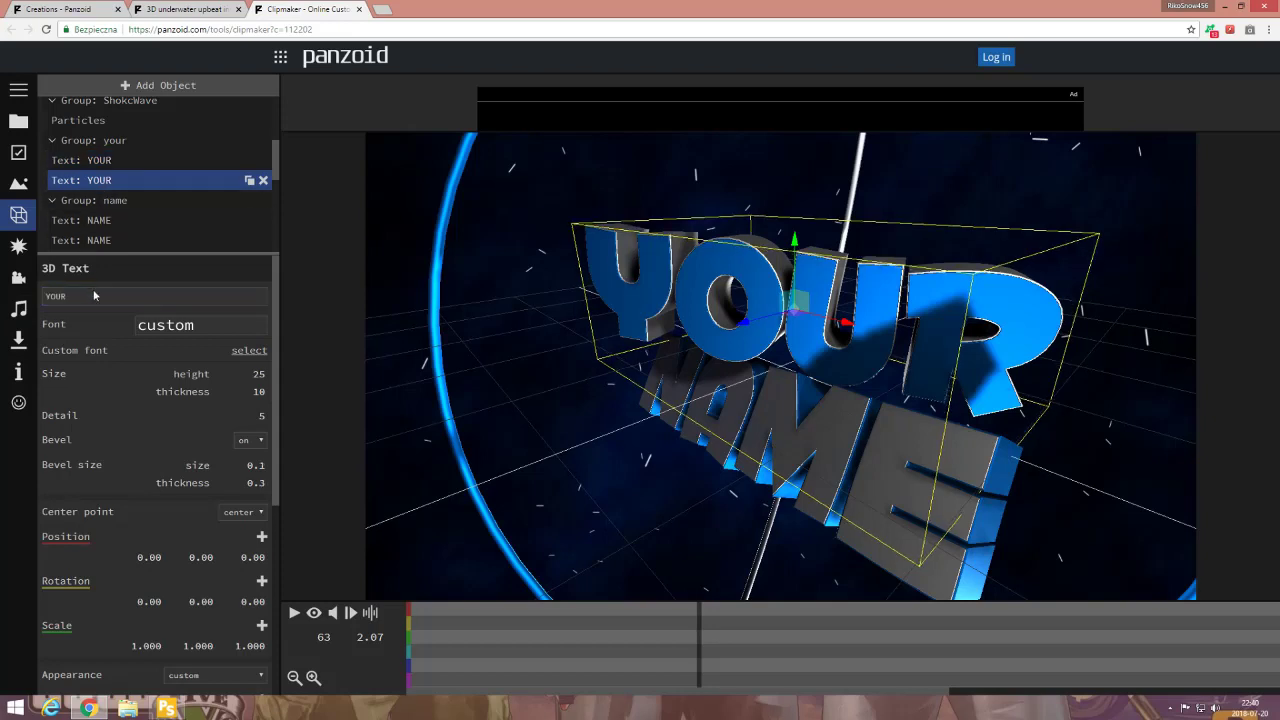
pyautogui.doubleClick(76, 296)
pyautogui.press('BackSpace')
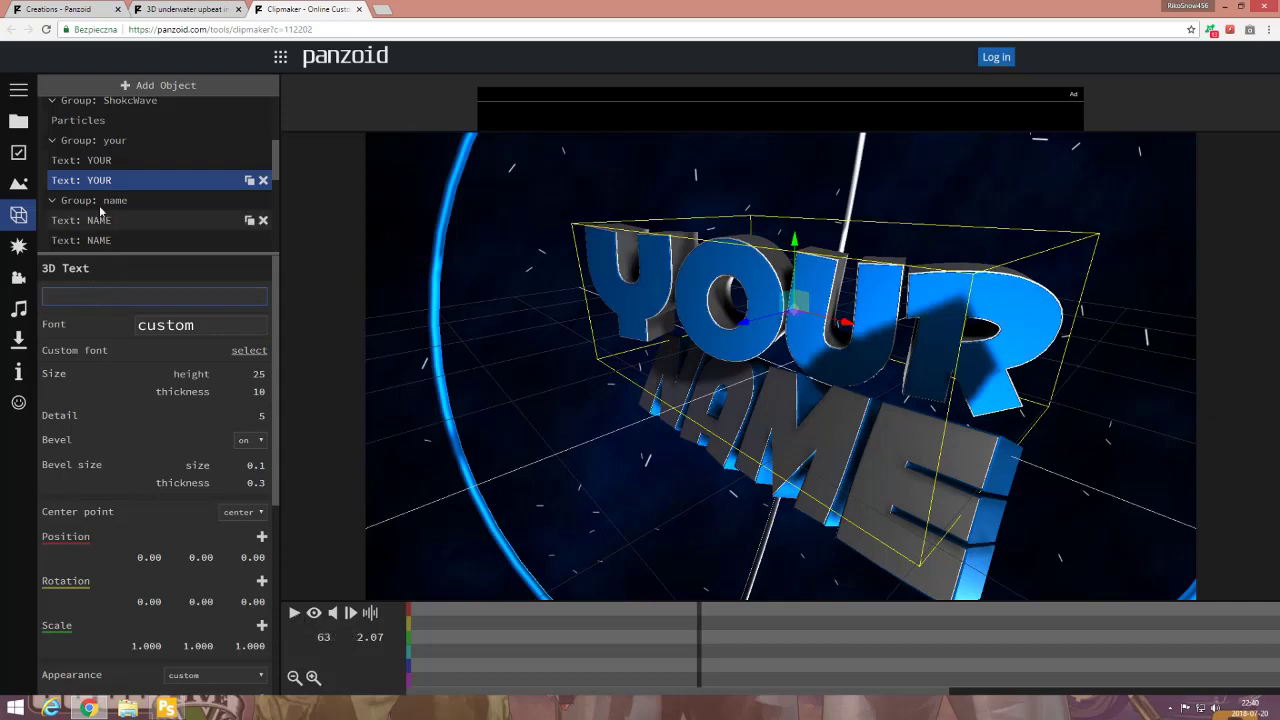
# Clear the wording of the first YOUR 3D text and briefly play the intro to apply it.
pyautogui.click(100, 167)
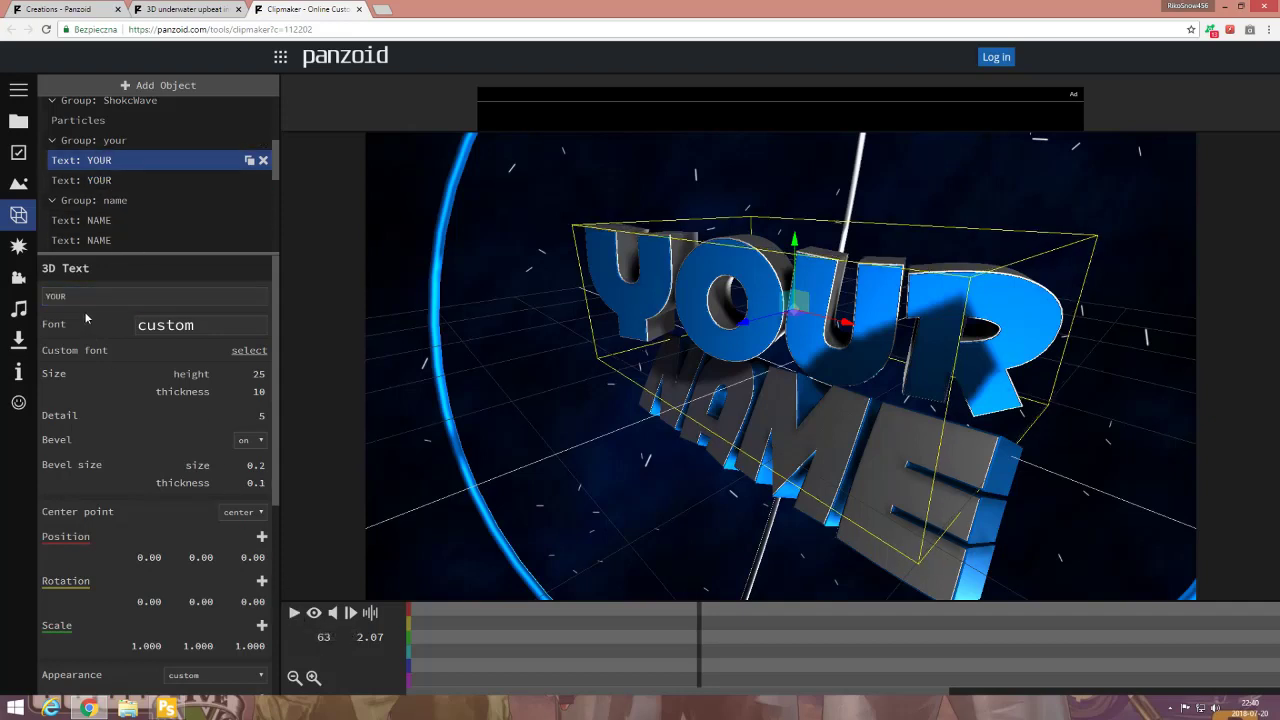
pyautogui.moveTo(68, 297); pyautogui.dragTo(28, 300)
pyautogui.press('BackSpace')
pyautogui.click(294, 614)
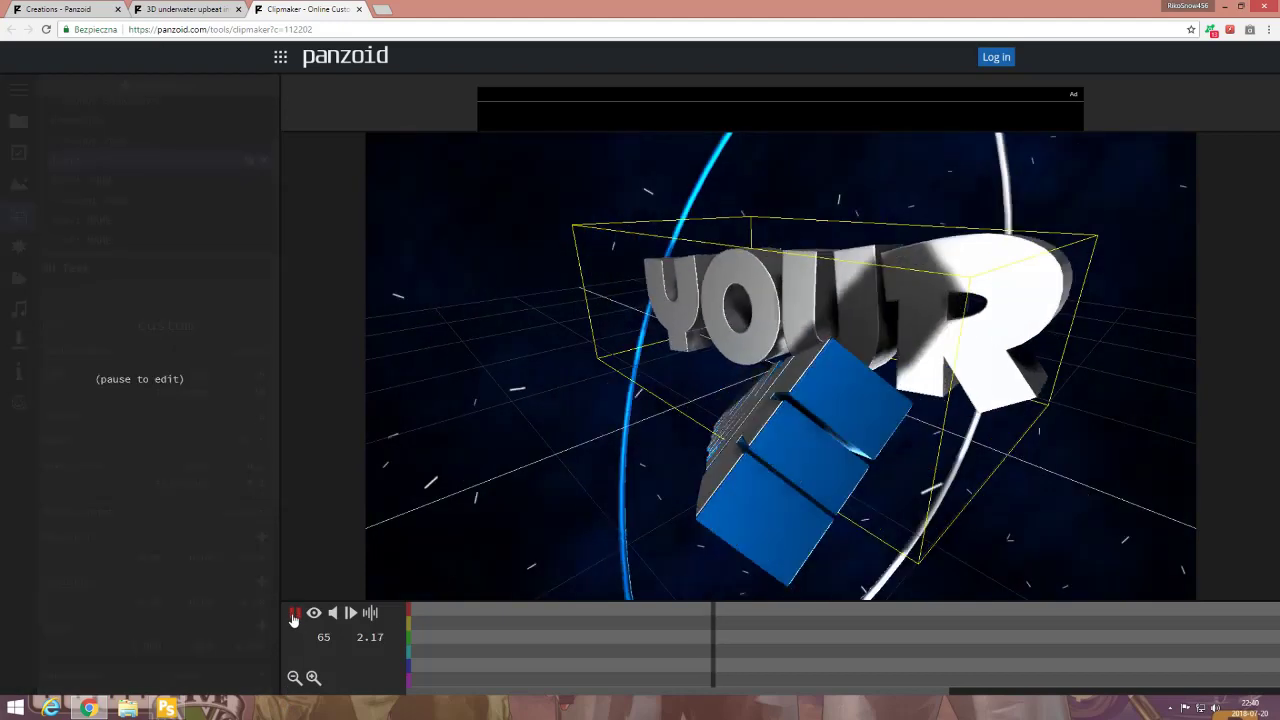
pyautogui.click(294, 614)
# Clear the wording of the second YOUR 3D text and play a short part of the intro.
pyautogui.click(100, 180)
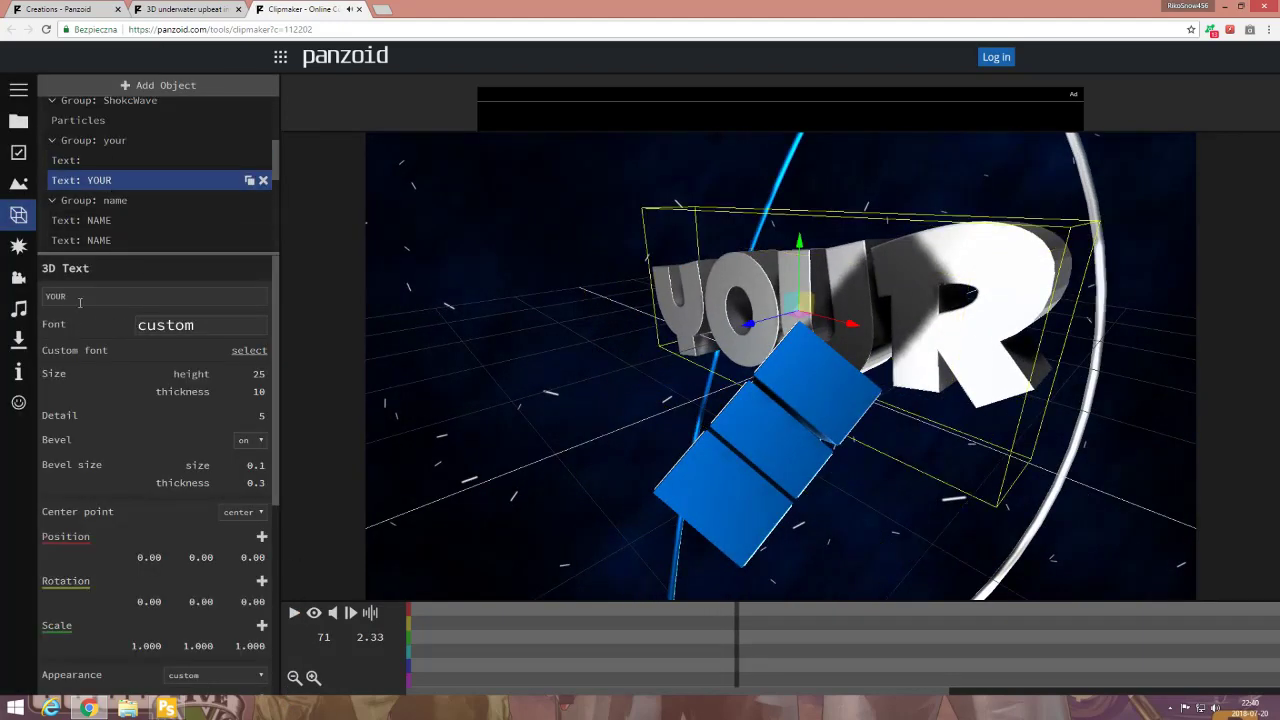
pyautogui.moveTo(80, 302); pyautogui.dragTo(47, 296)
pyautogui.click(294, 614)
pyautogui.click(294, 615)
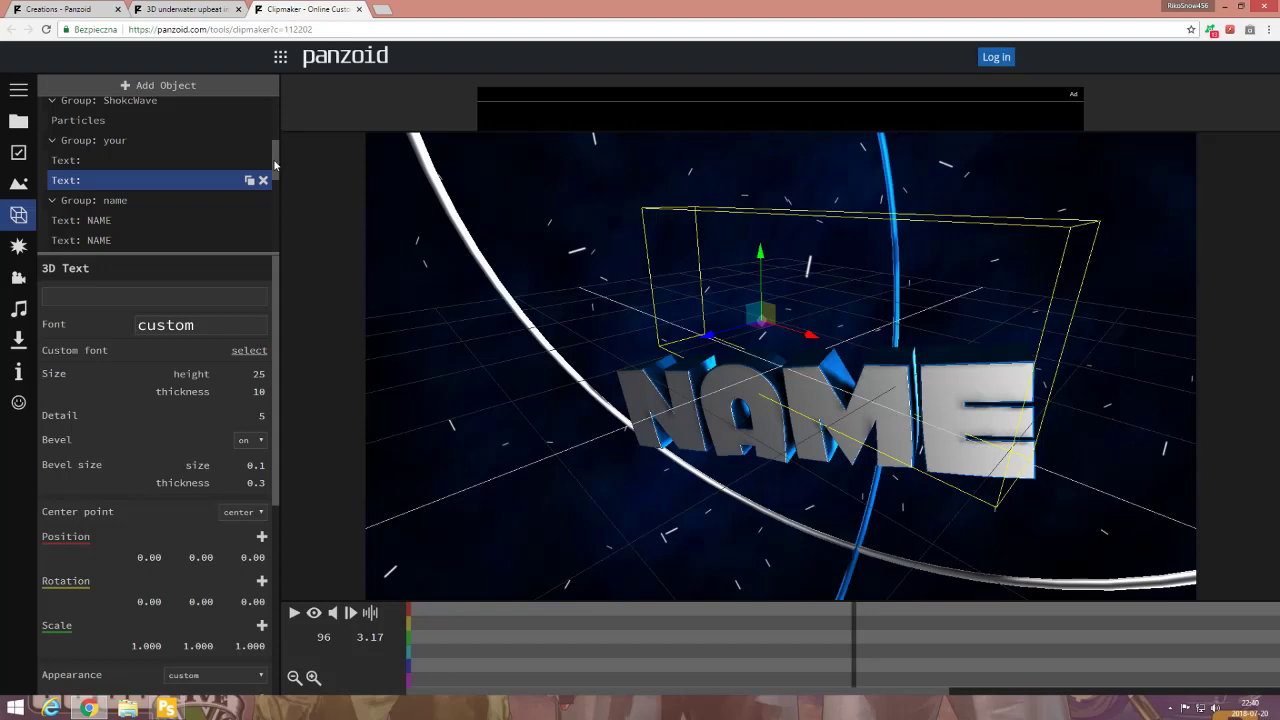
# Change the first NAME 3D text in the "name" group to FIRO and briefly play the intro to apply it.
pyautogui.moveTo(275, 165); pyautogui.dragTo(275, 173)
pyautogui.click(100, 189)
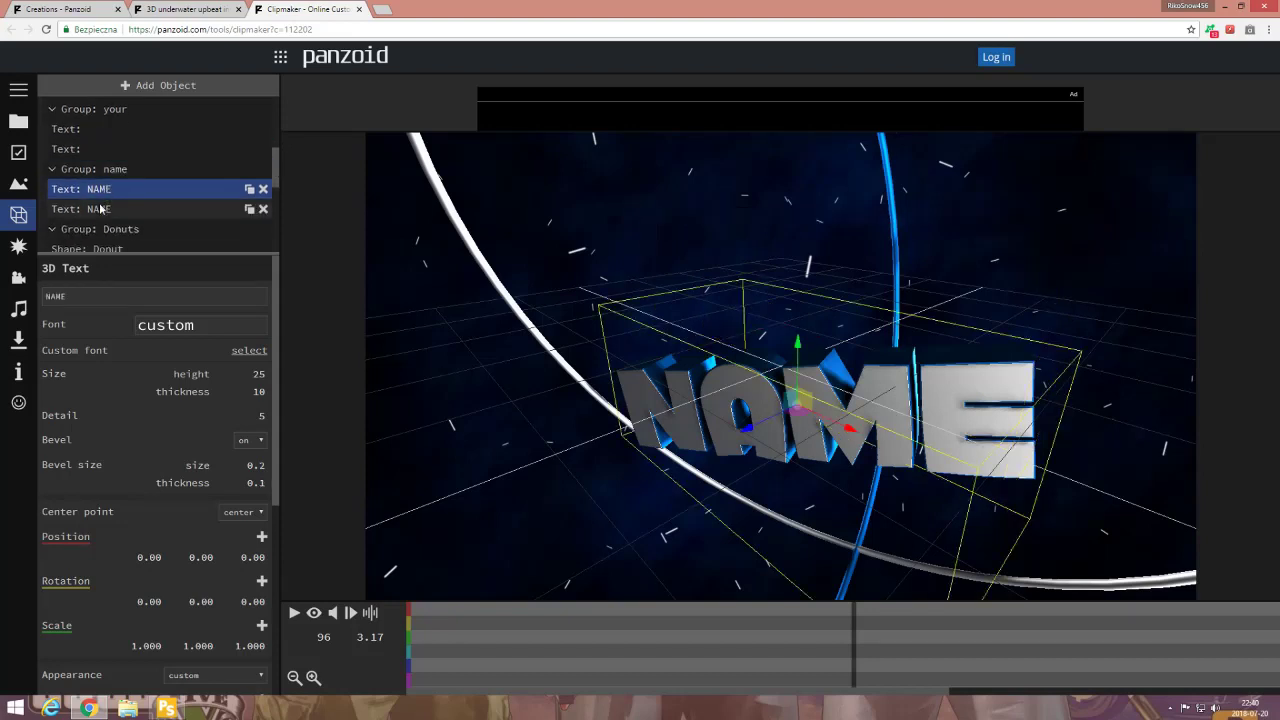
pyautogui.click(100, 209)
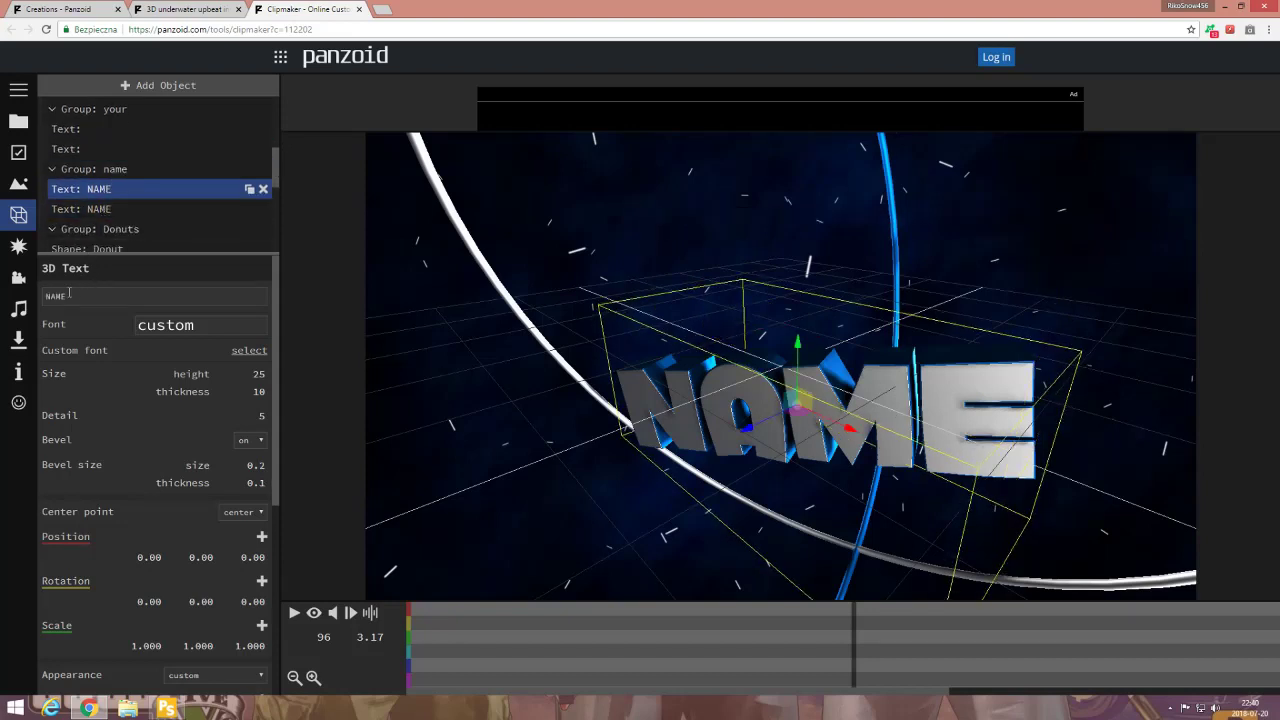
pyautogui.moveTo(70, 296); pyautogui.dragTo(40, 302)
pyautogui.write('FIRO')
pyautogui.moveTo(69, 295); pyautogui.dragTo(40, 303)
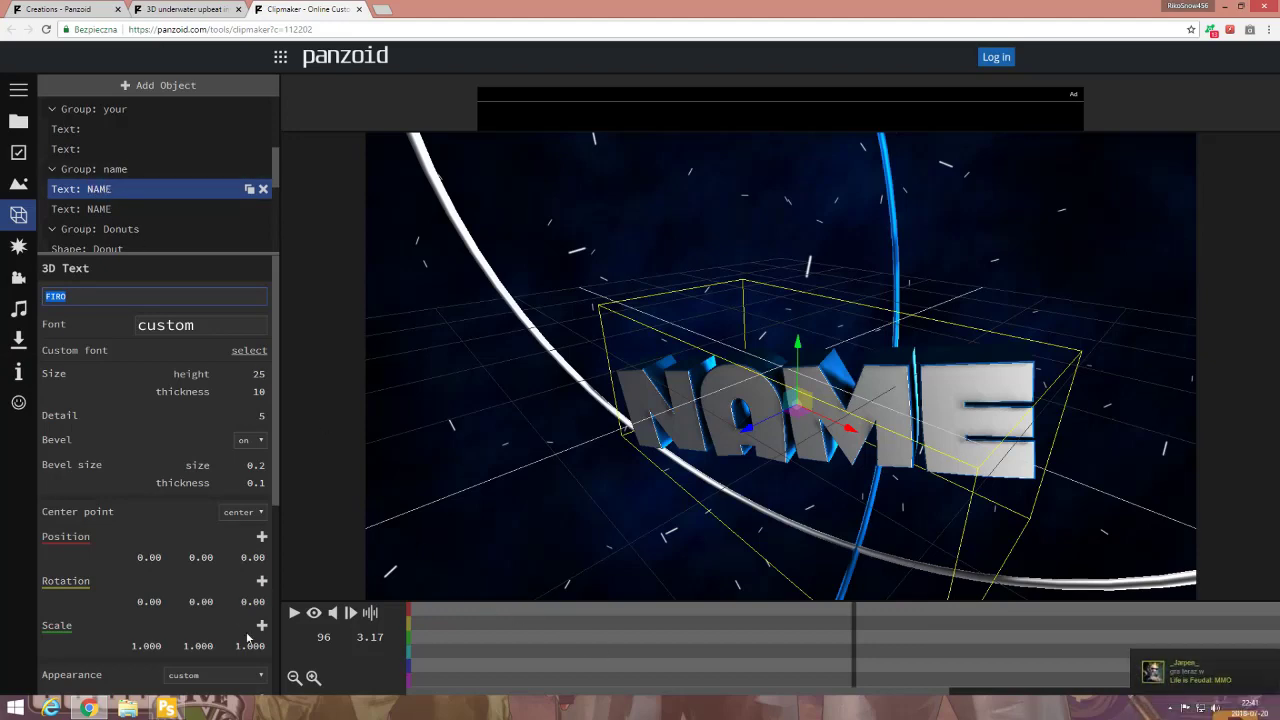
pyautogui.click(294, 612)
pyautogui.click(294, 612)
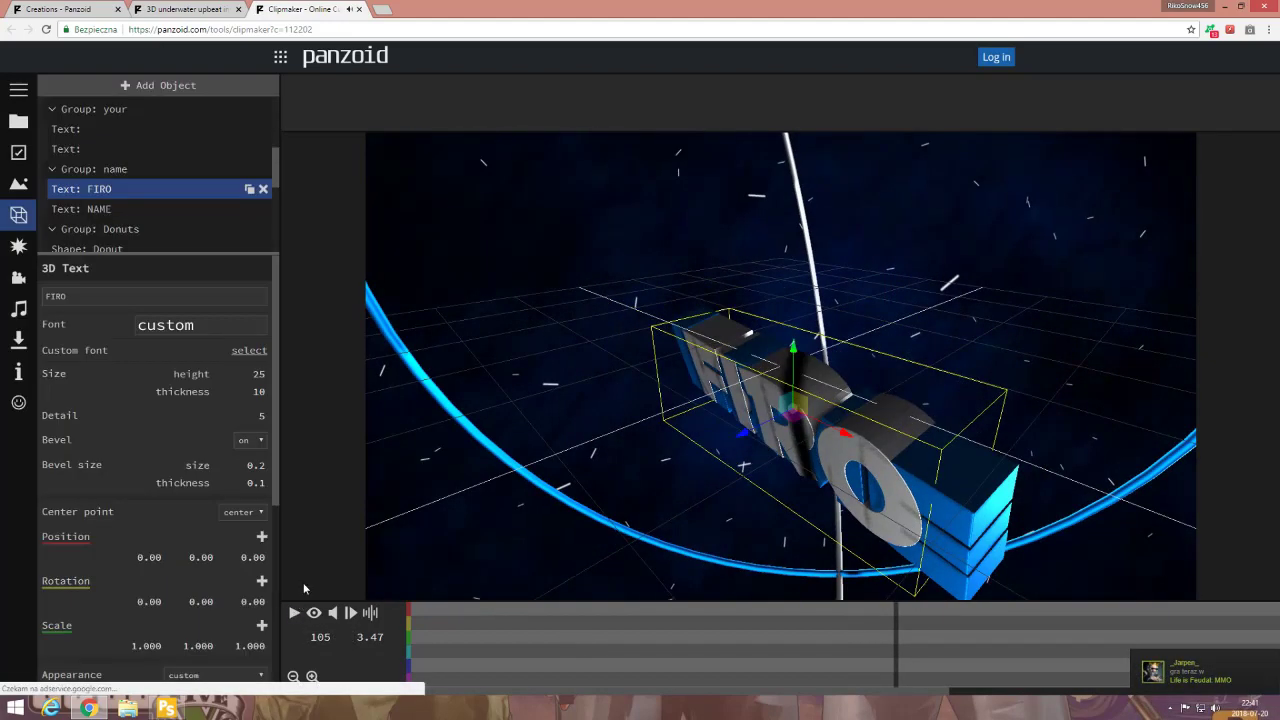
# Change the second NAME 3D text to FIRO and play the intro up to its 2D ending title.
pyautogui.click(85, 209)
pyautogui.moveTo(84, 296); pyautogui.dragTo(40, 316)
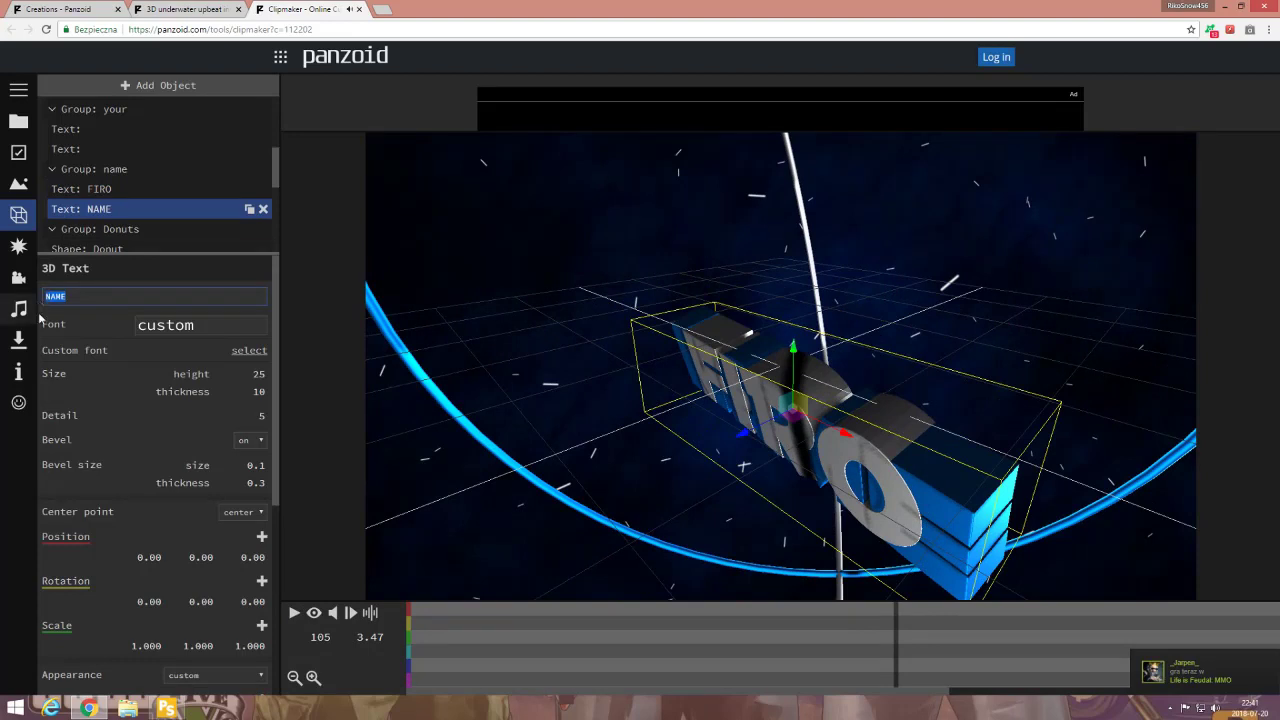
pyautogui.write('FIR')
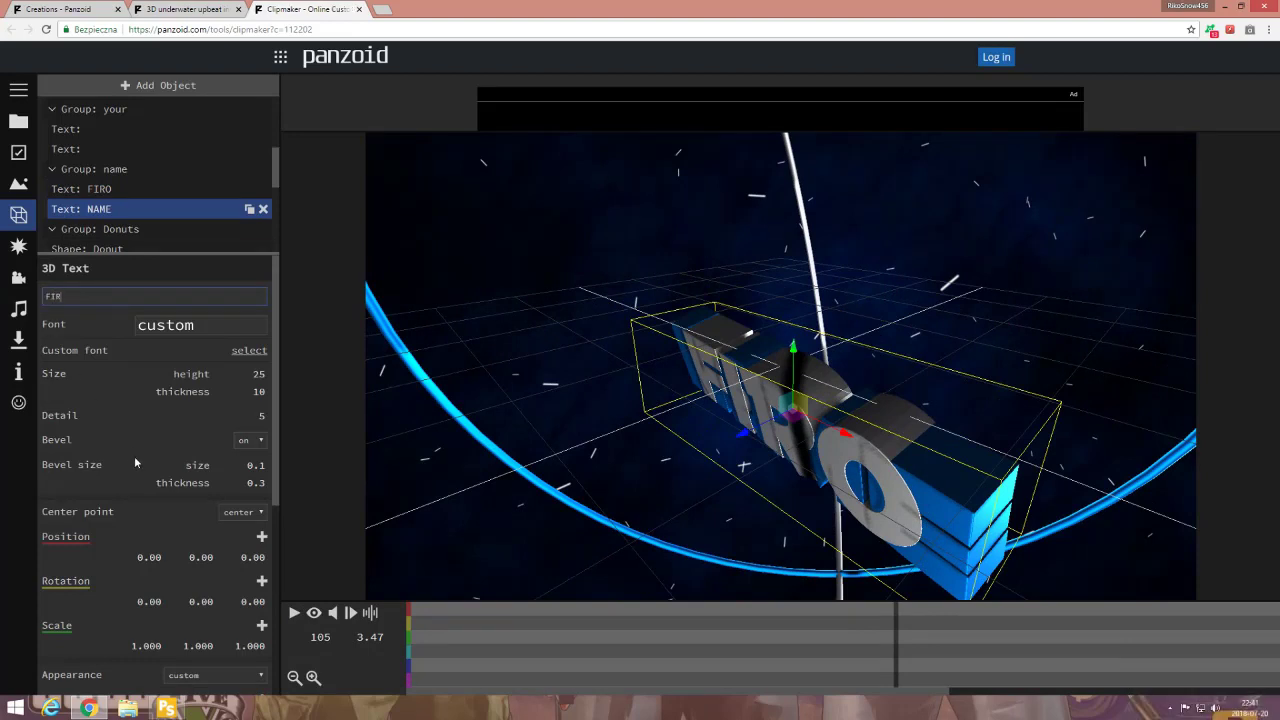
pyautogui.write('O')
pyautogui.moveTo(68, 297); pyautogui.dragTo(42, 300)
pyautogui.click(294, 613)
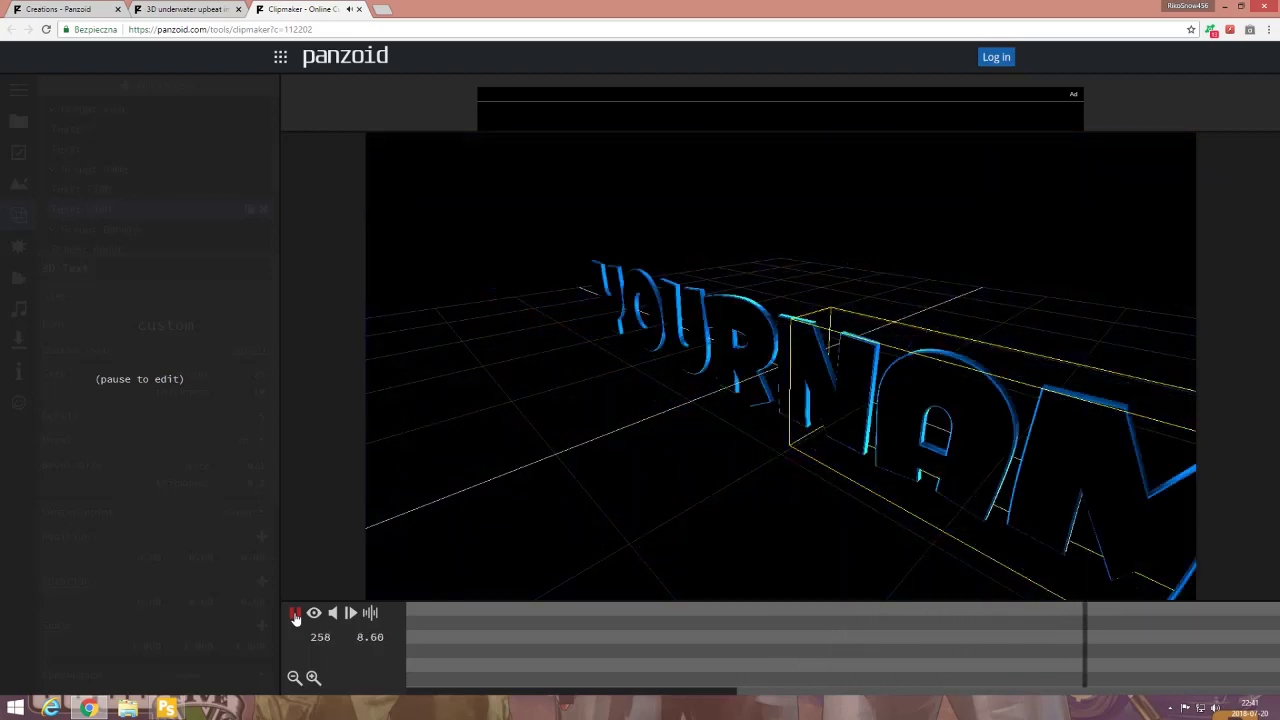
pyautogui.click(295, 614)
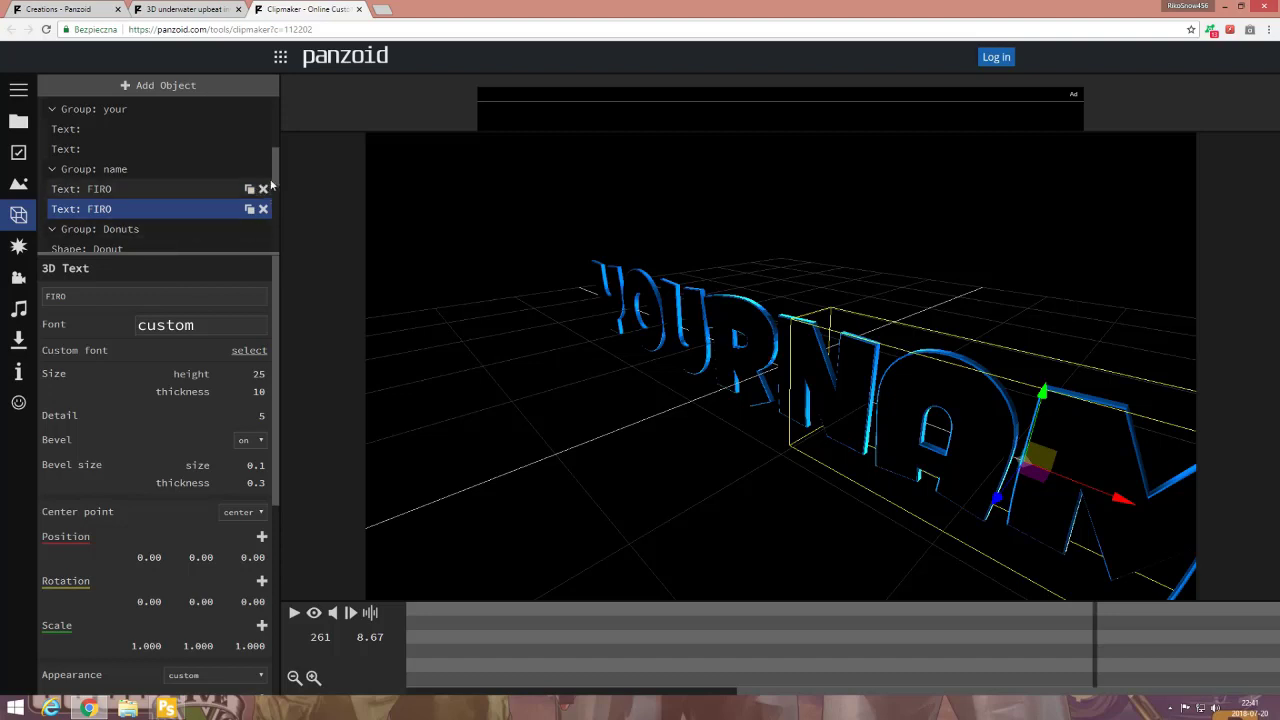
# Change the first YOURNAME 3D text in the "2D" group to FIRO and briefly play the intro to apply it.
pyautogui.moveTo(275, 164); pyautogui.dragTo(277, 232)
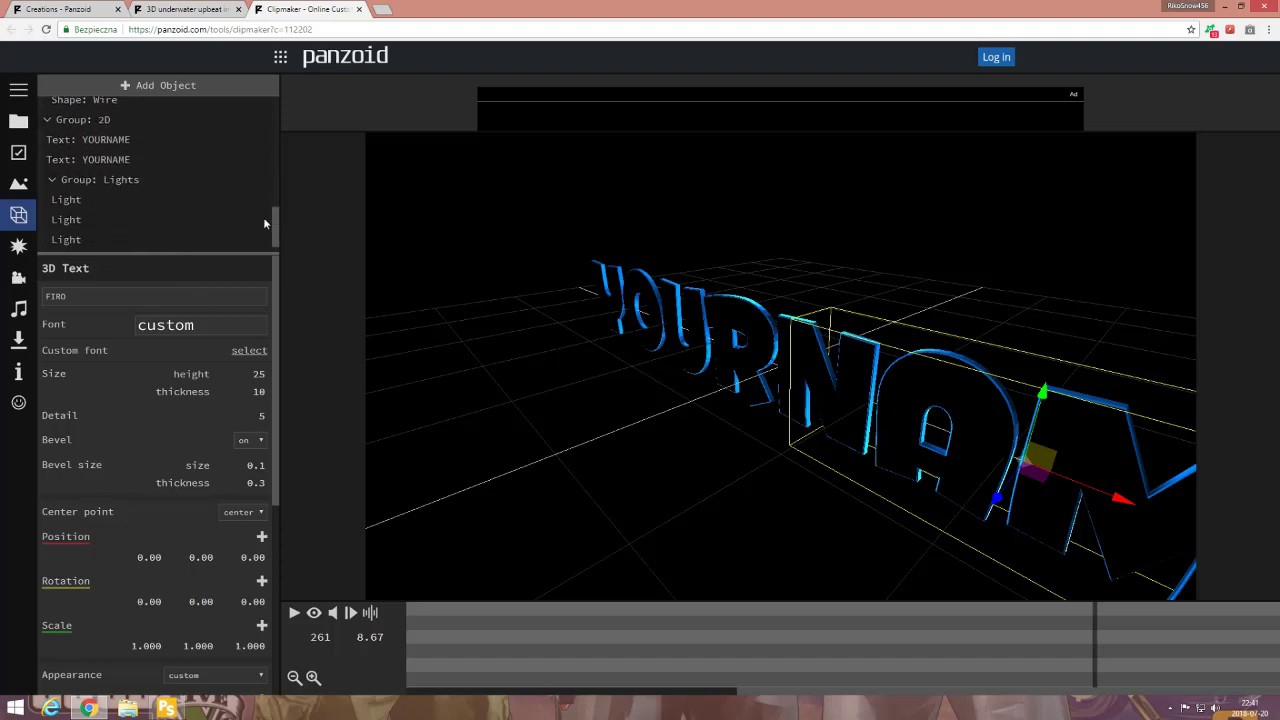
pyautogui.click(109, 139)
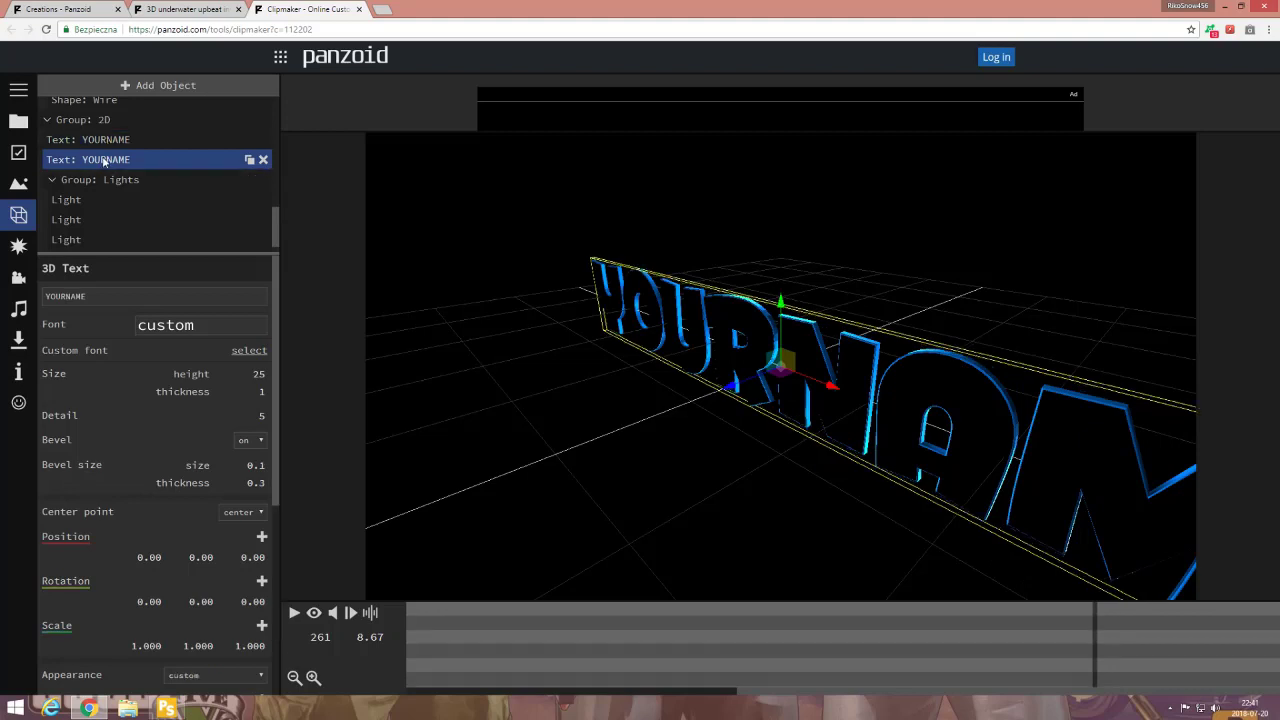
pyautogui.moveTo(93, 290); pyautogui.dragTo(40, 296)
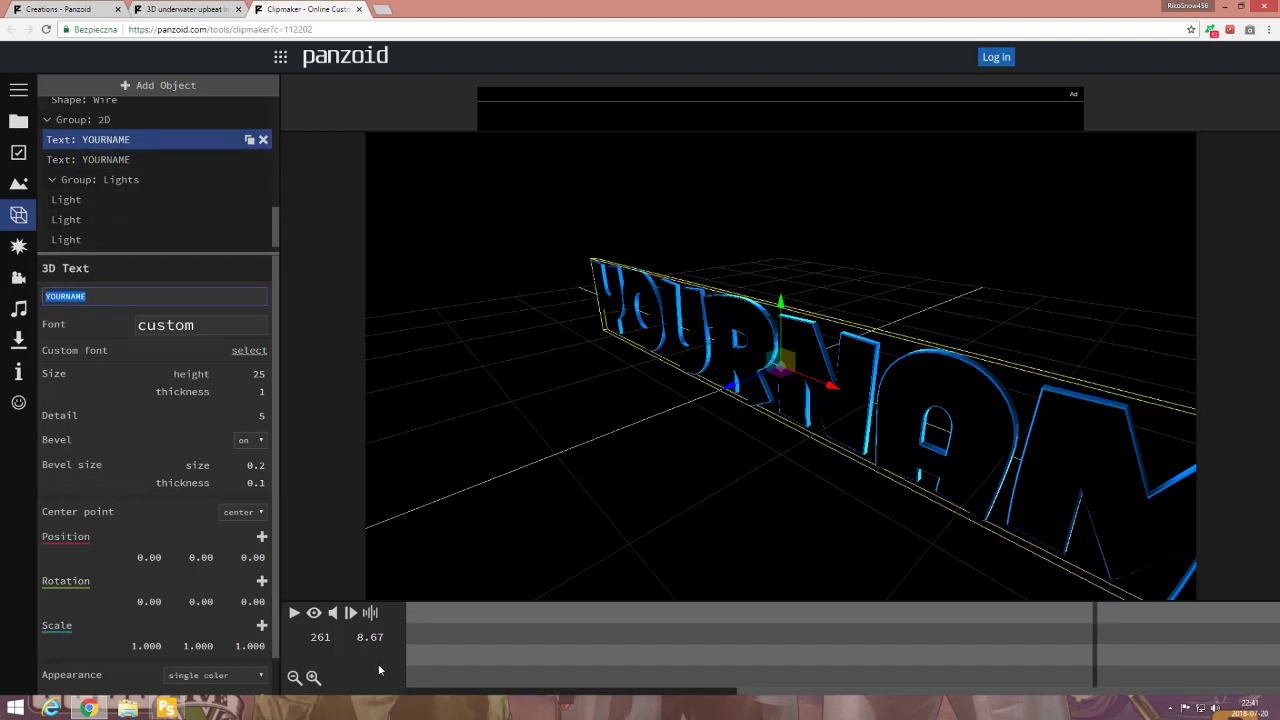
pyautogui.write('FIRO')
pyautogui.doubleClick(52, 296)
pyautogui.click(293, 614)
pyautogui.click(296, 614)
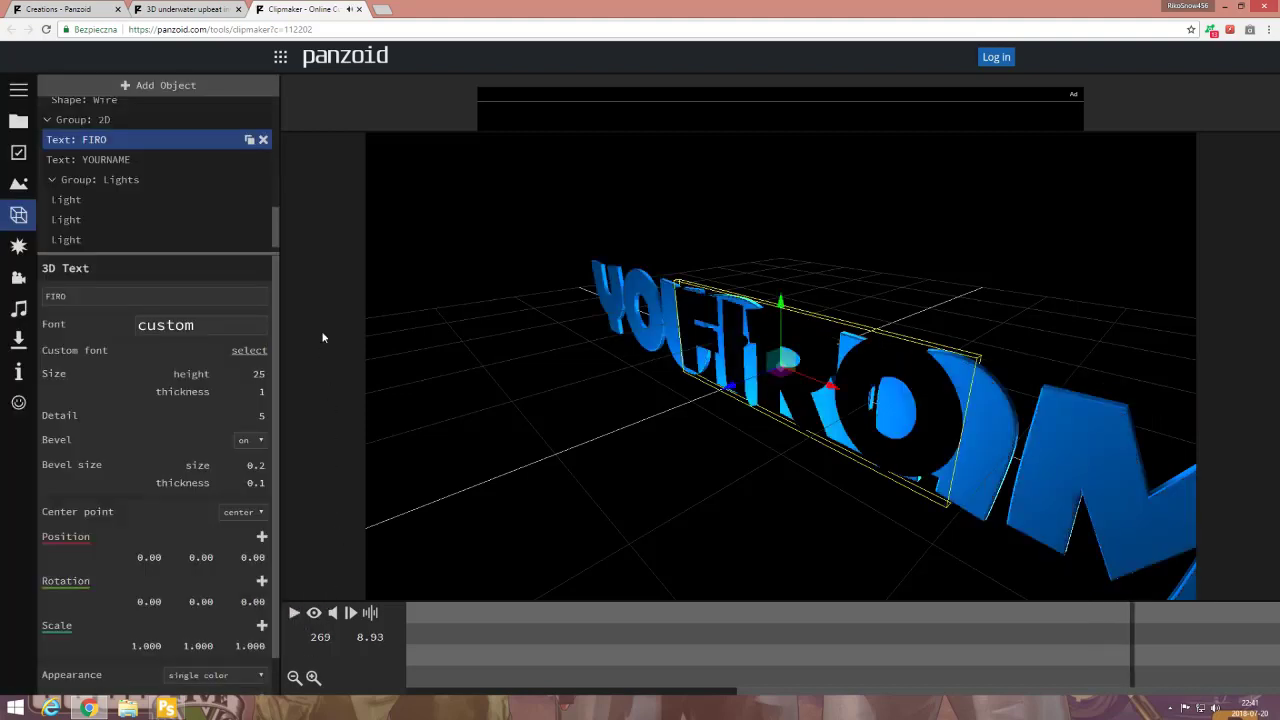
# Change the second YOURNAME 3D text in the "2D" group to FIRO and play a short part of the intro.
pyautogui.click(97, 162)
pyautogui.doubleClick(91, 299)
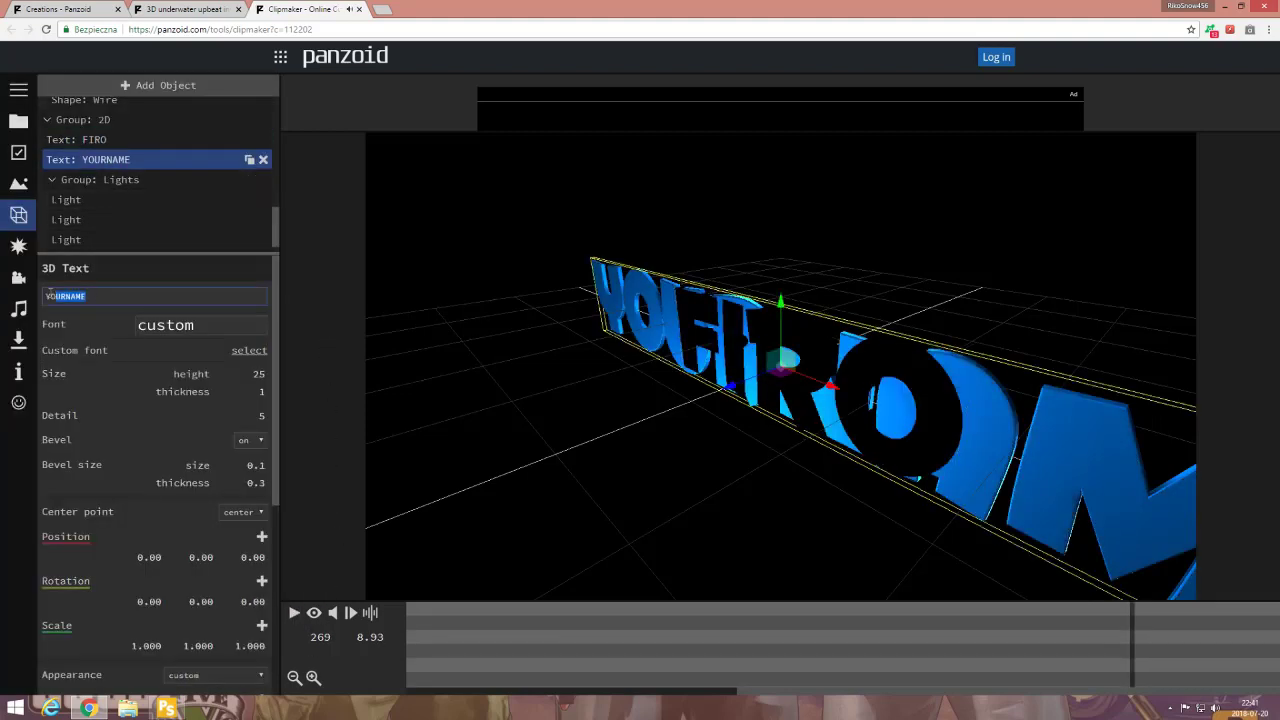
pyautogui.write('FIRO')
pyautogui.doubleClick(52, 296)
pyautogui.click(295, 620)
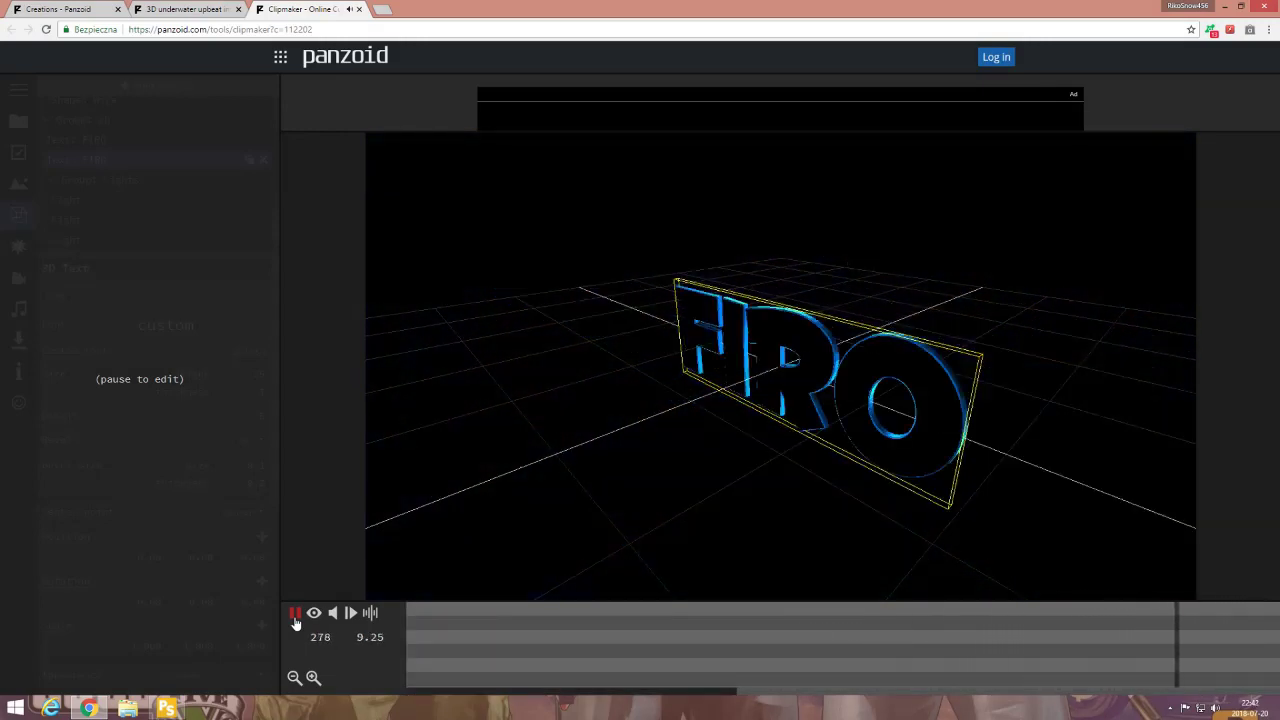
pyautogui.click(295, 615)
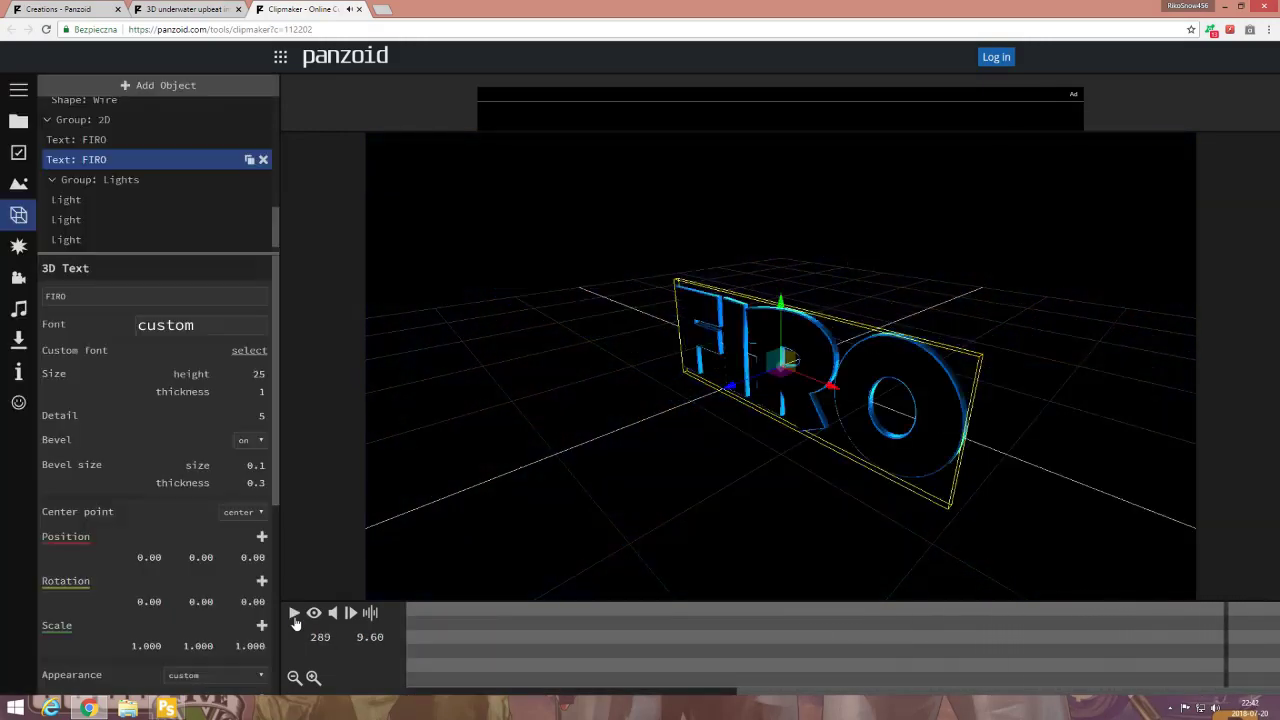
# Start rendering the intro in balanced mode as .mkv (vp8/opus) and close the template's description page.
pyautogui.click(18, 341)
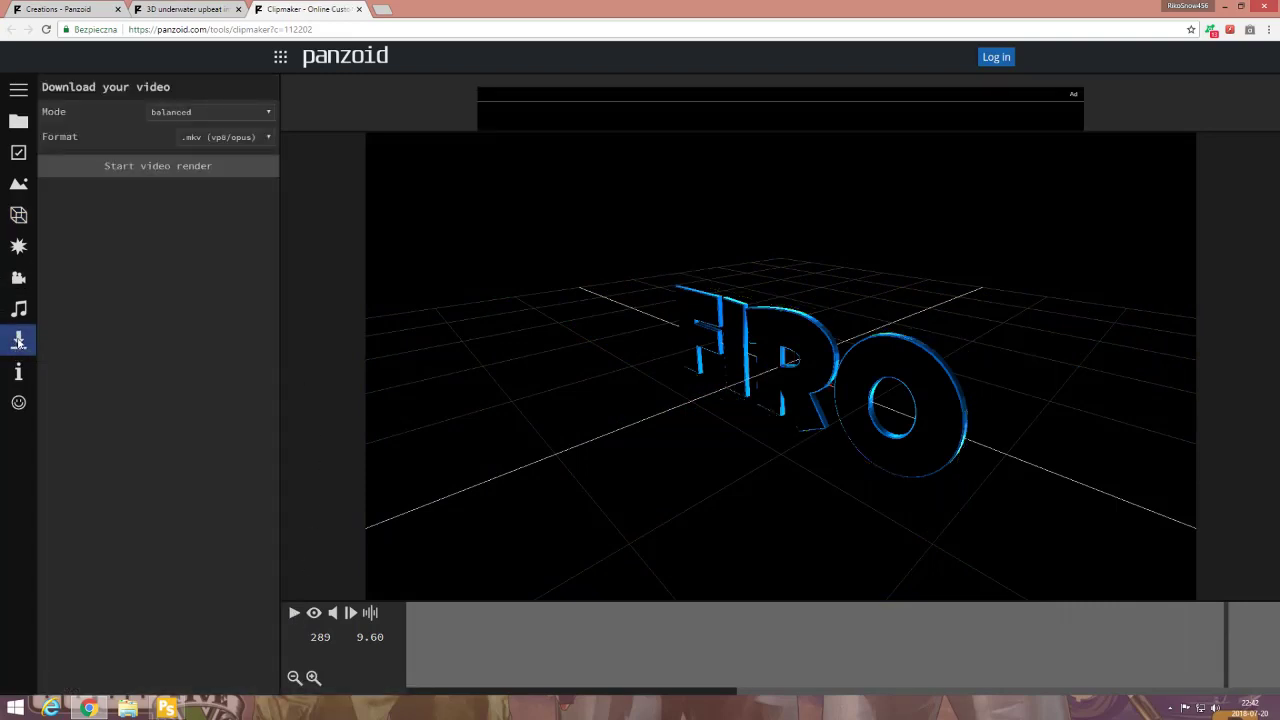
pyautogui.click(154, 172)
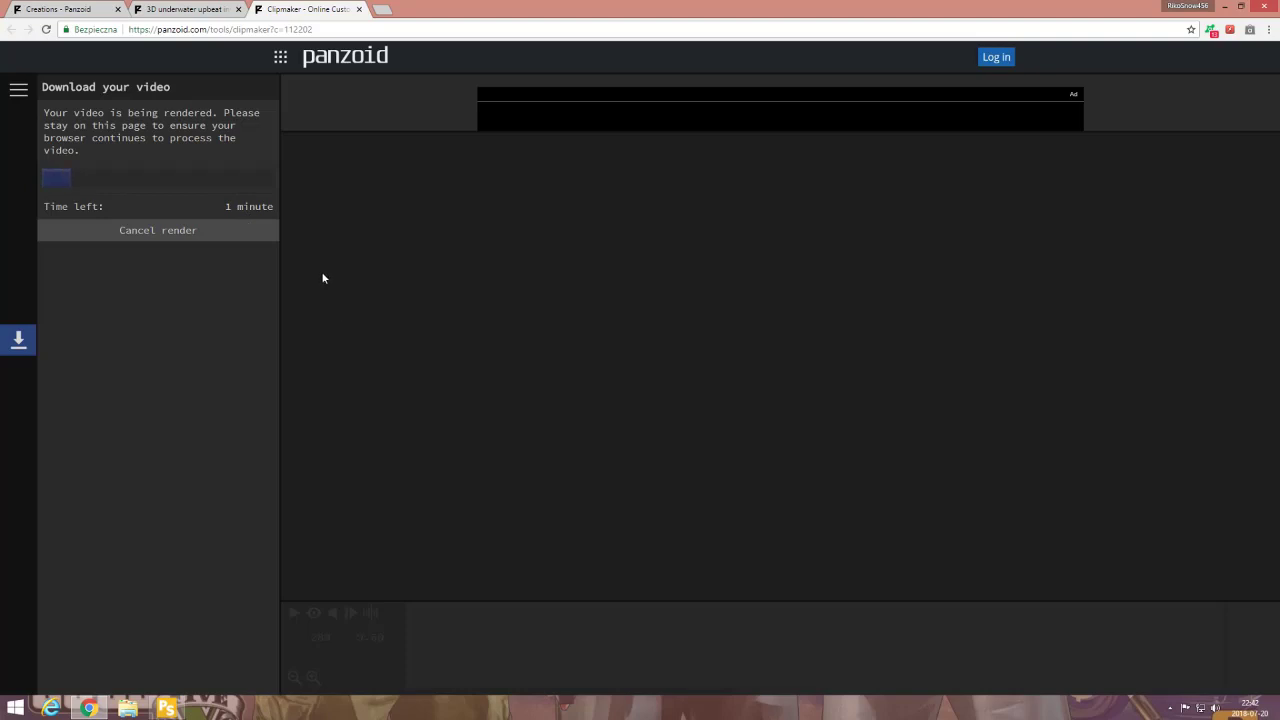
pyautogui.click(222, 10)
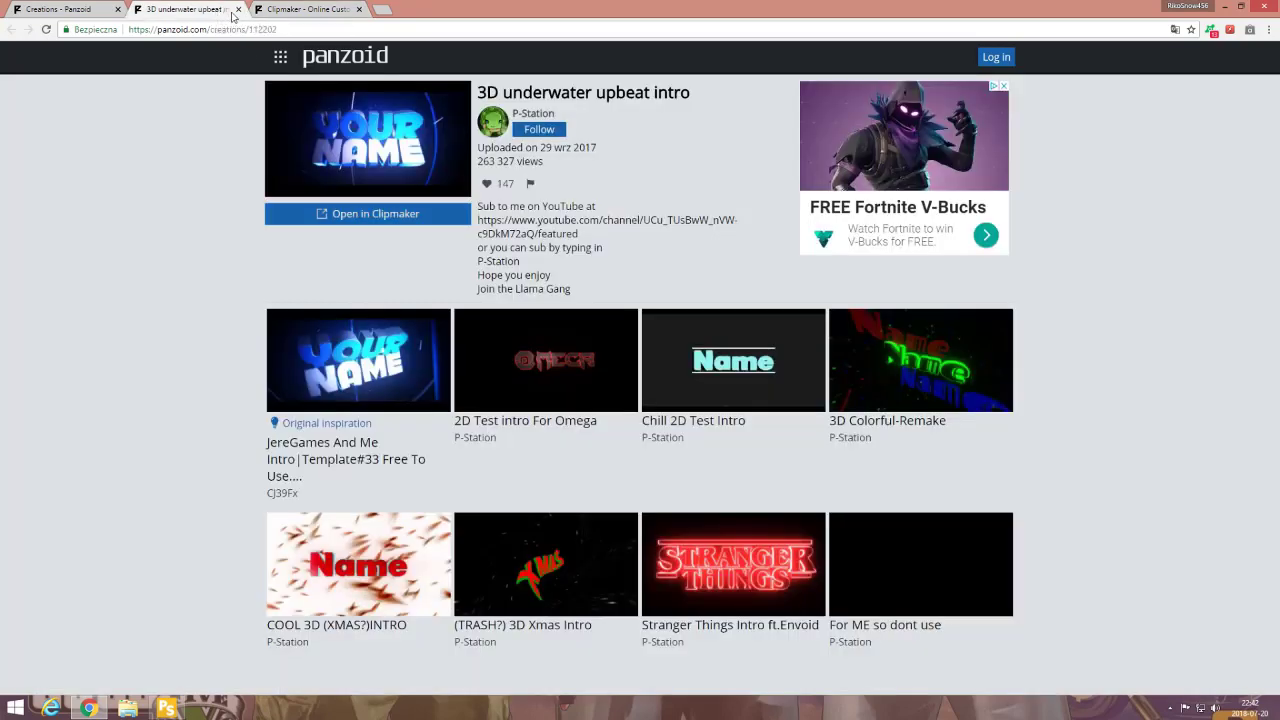
pyautogui.click(238, 9)
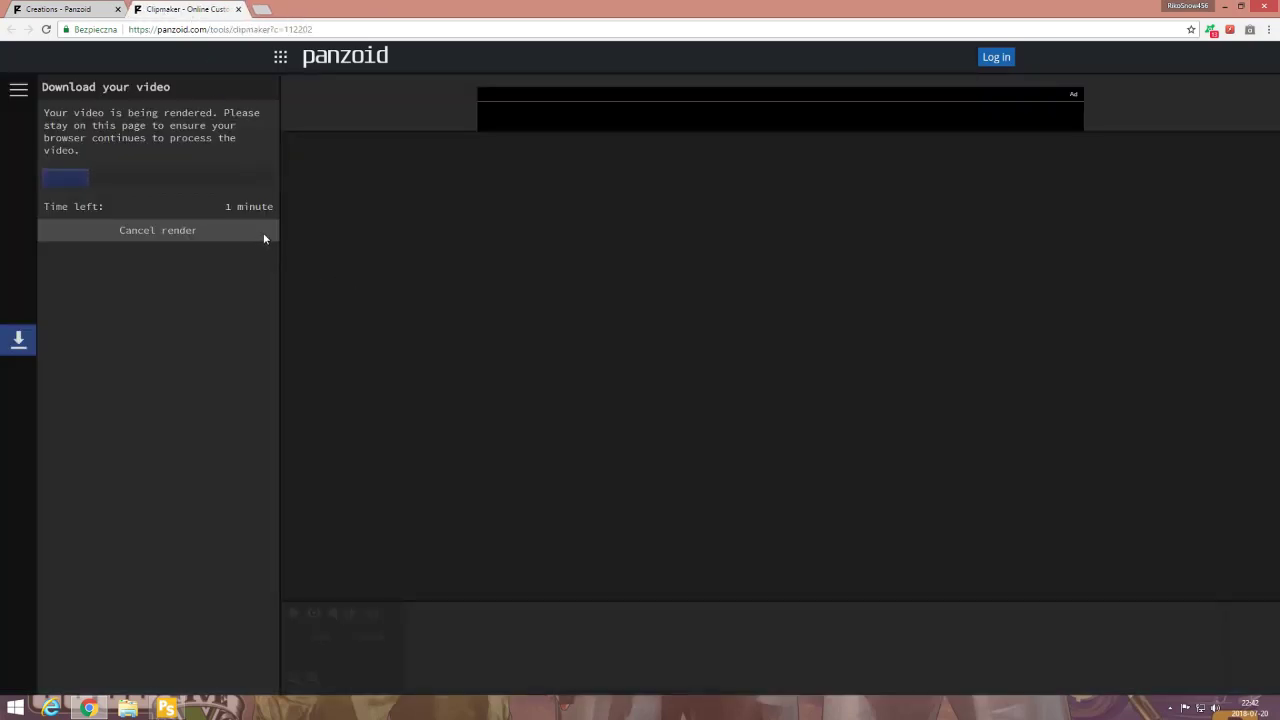
# Look at the contents of the Pobrane (Downloads) folder in File Explorer and close the window.
pyautogui.click(127, 708)
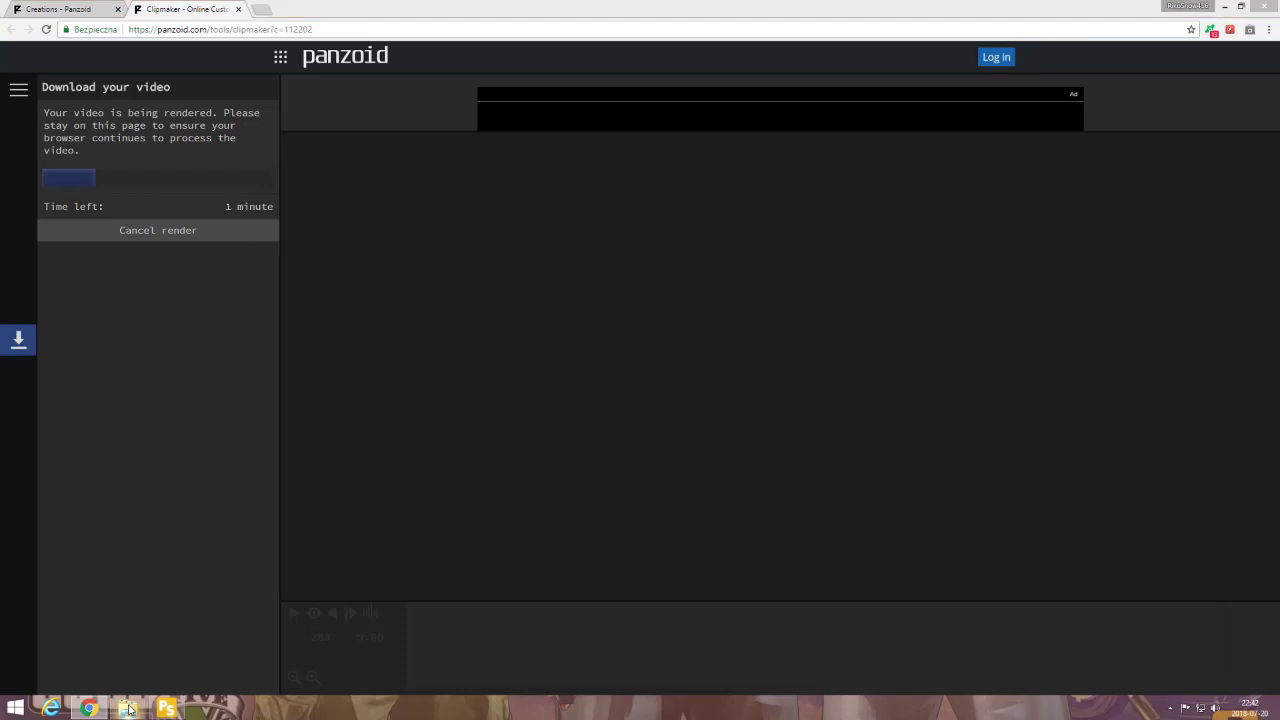
pyautogui.click(360, 284)
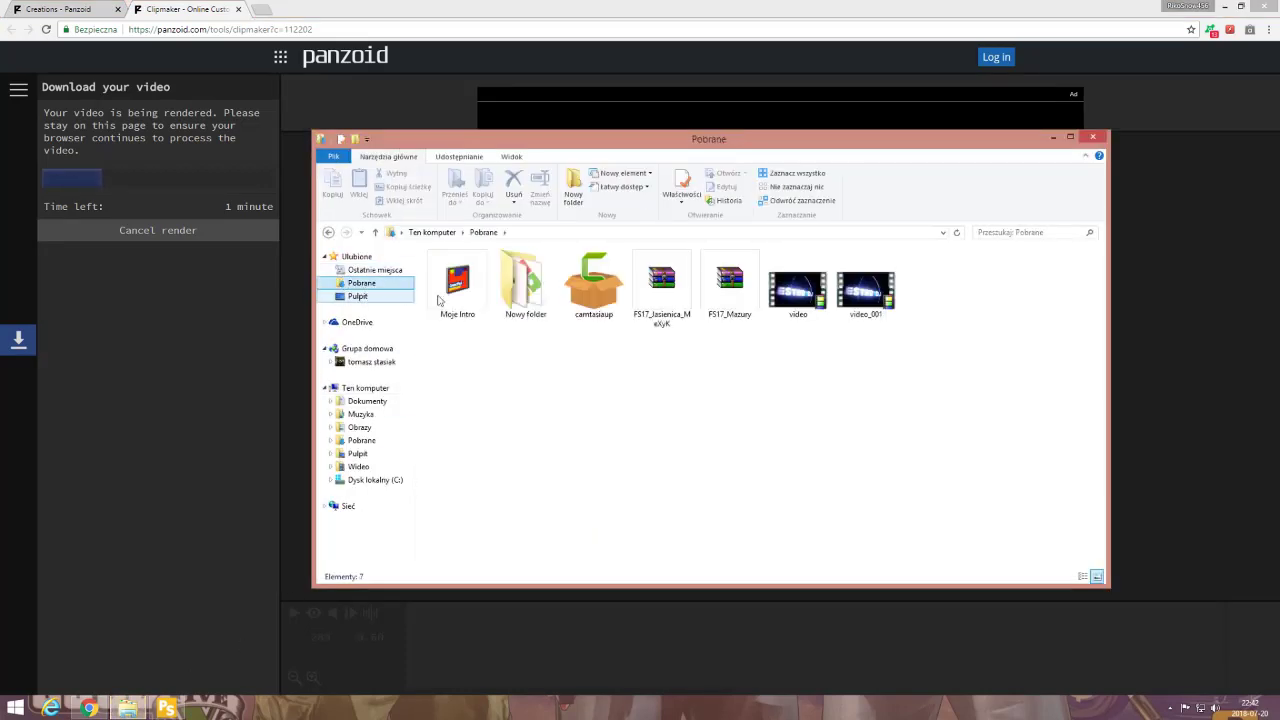
pyautogui.click(1103, 139)
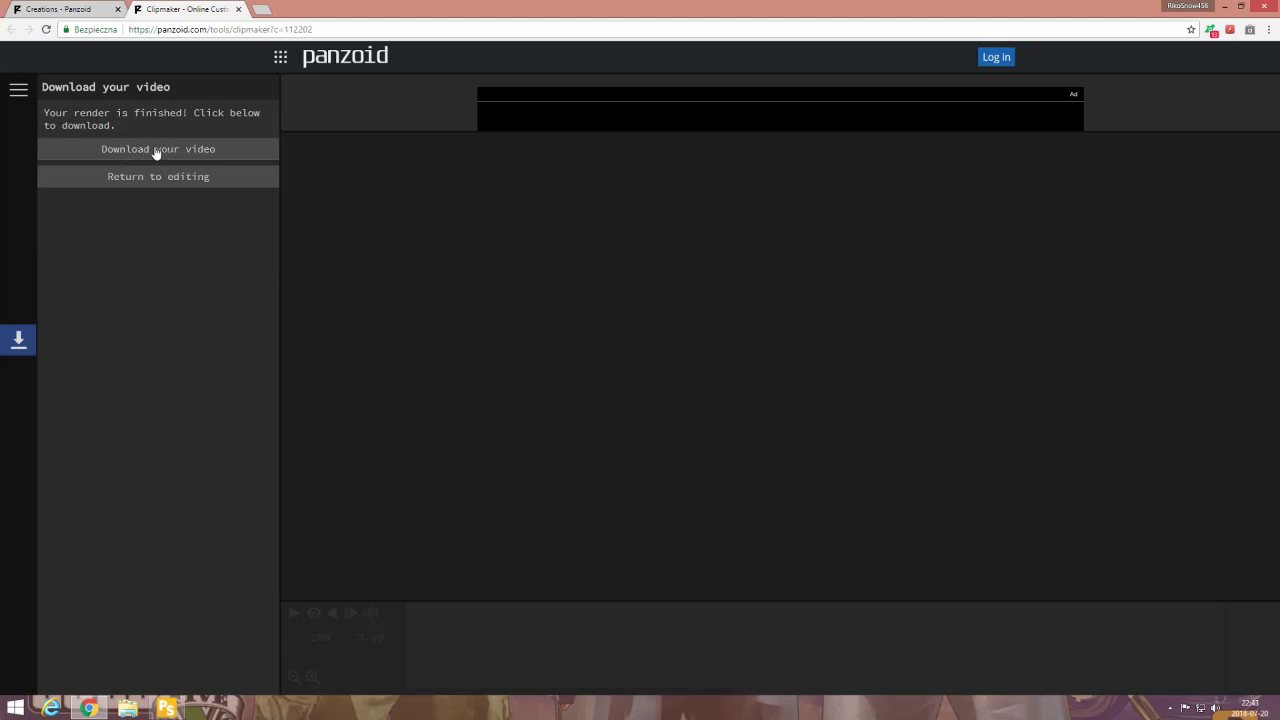
# Download the rendered video, close the download page and leave the Clipmaker project without saving.
pyautogui.click(156, 150)
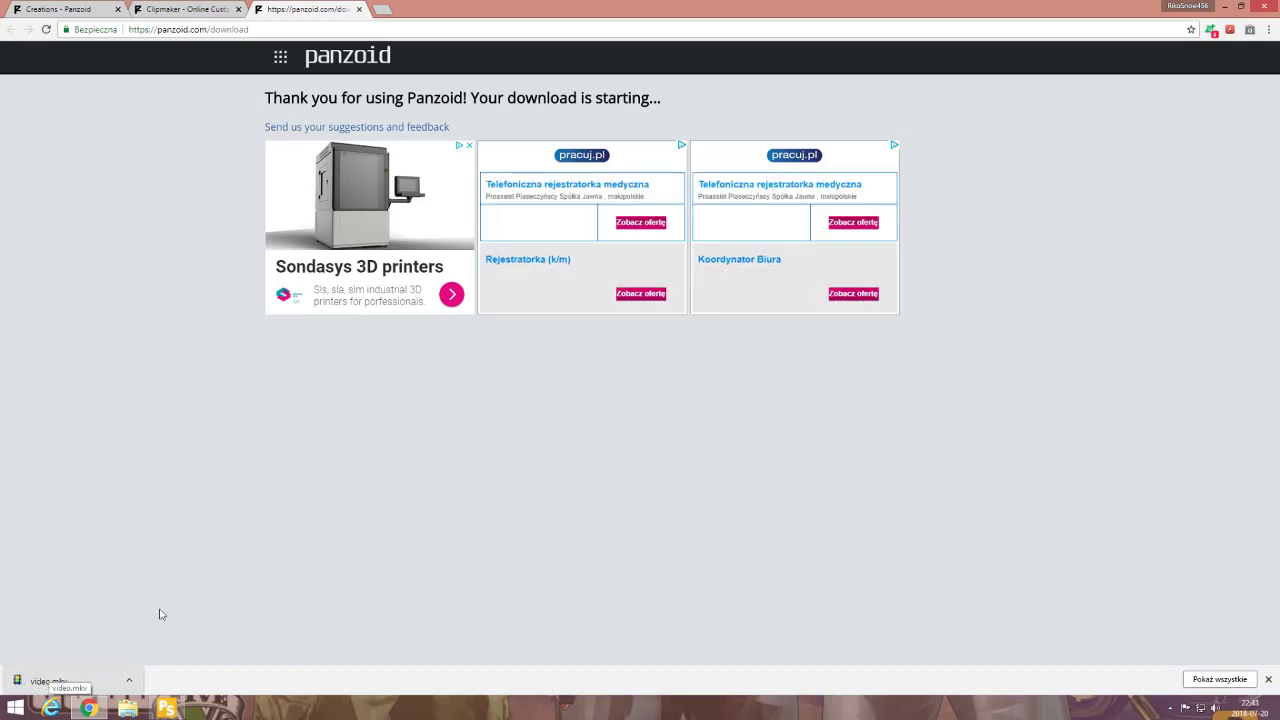
pyautogui.click(360, 10)
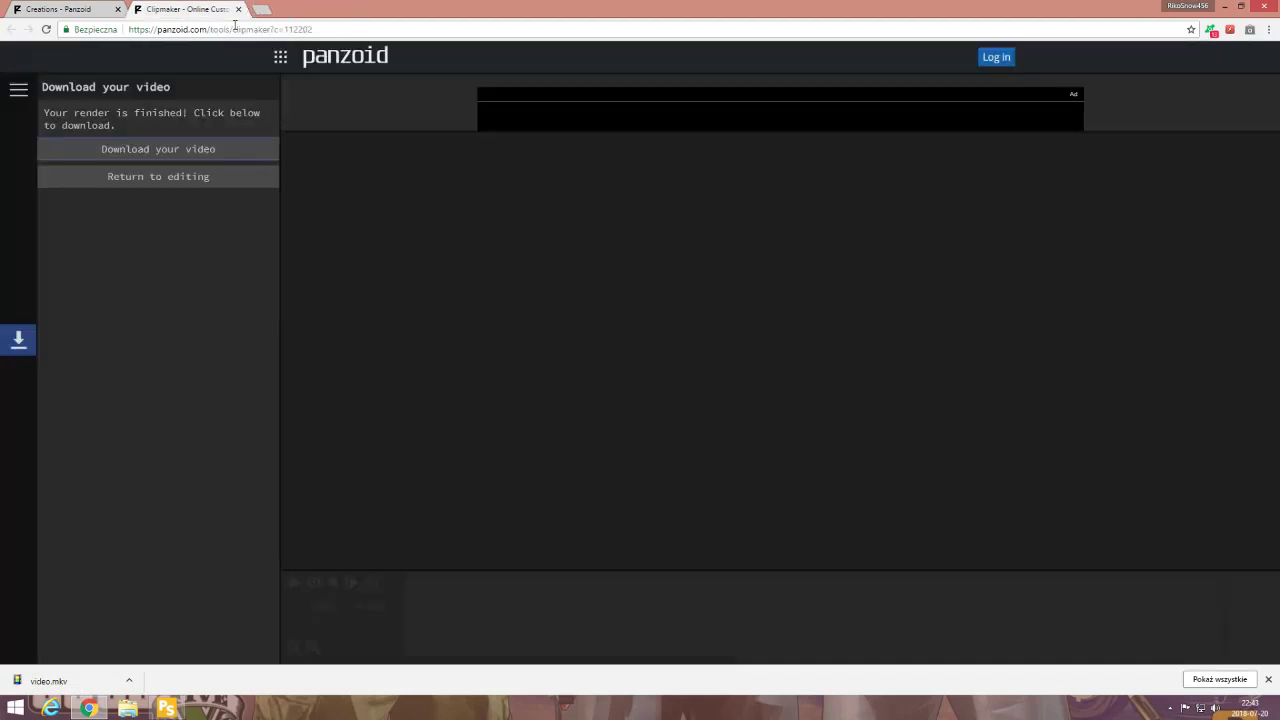
pyautogui.click(238, 9)
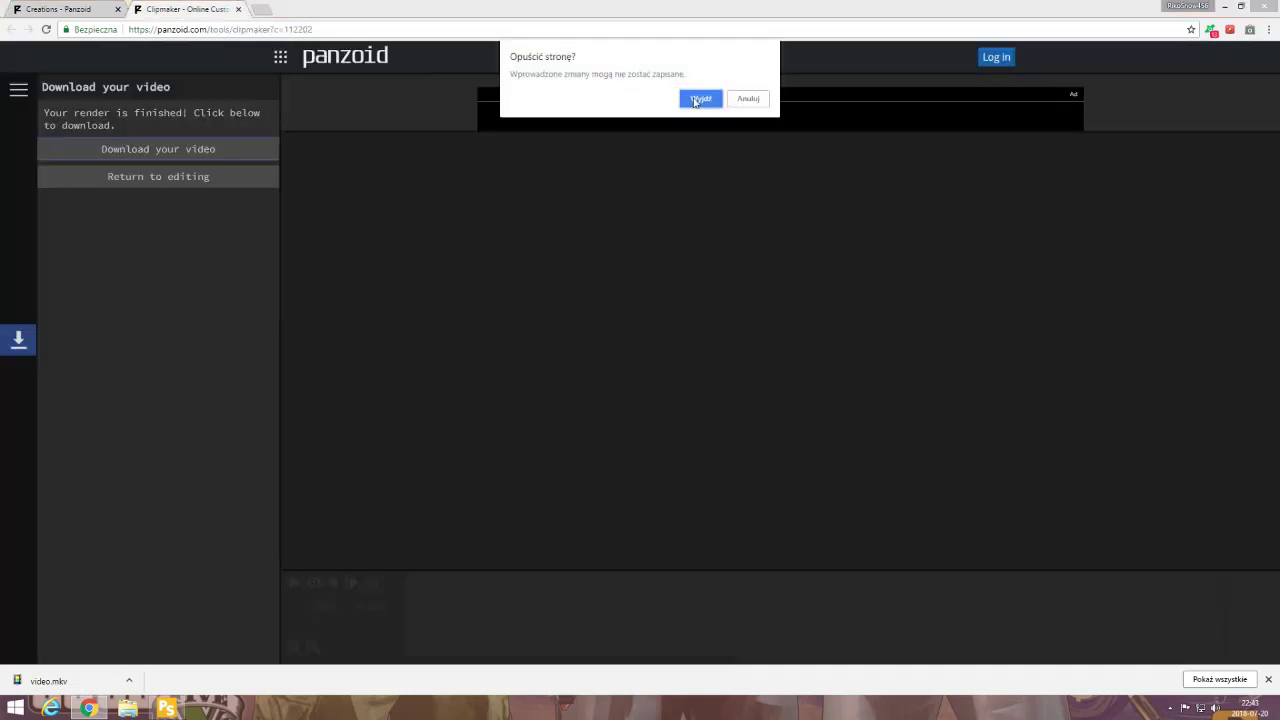
pyautogui.click(700, 99)
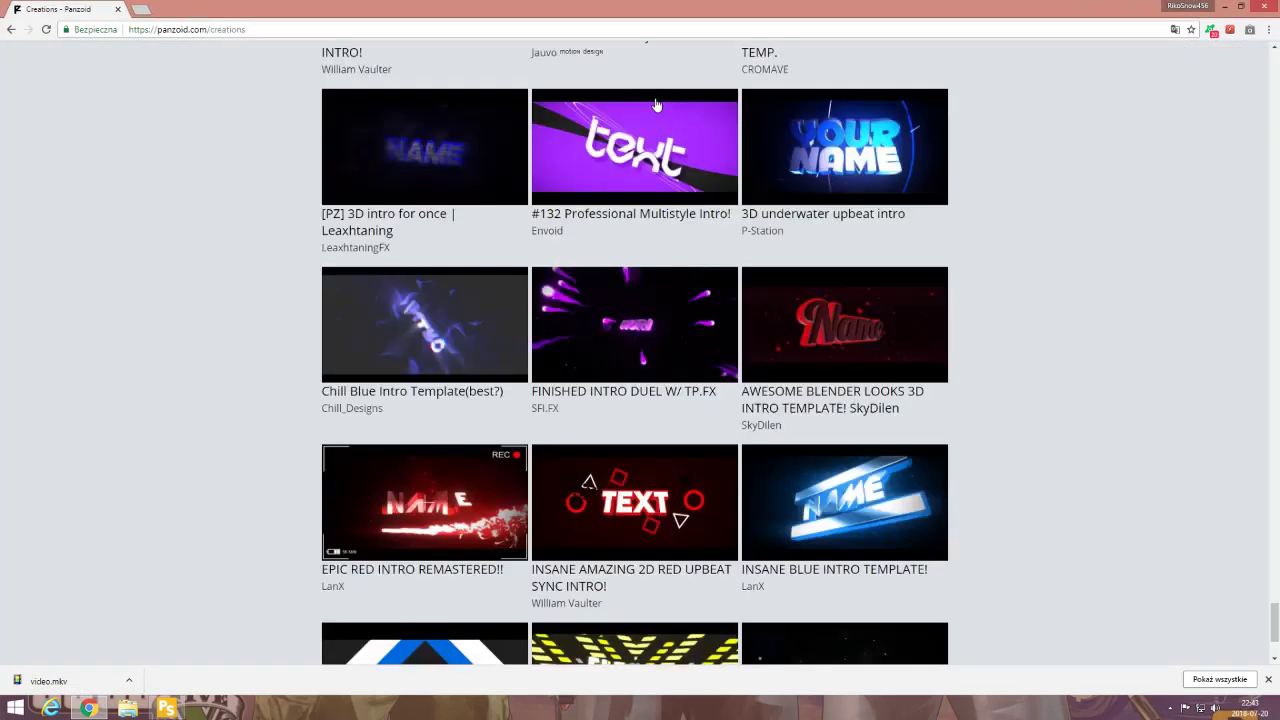
# Switch to Free MKV to AVI Converter, add video.mkv from the Downloads folder and convert it to AVI with the Xvid codec.
pyautogui.click(167, 709)
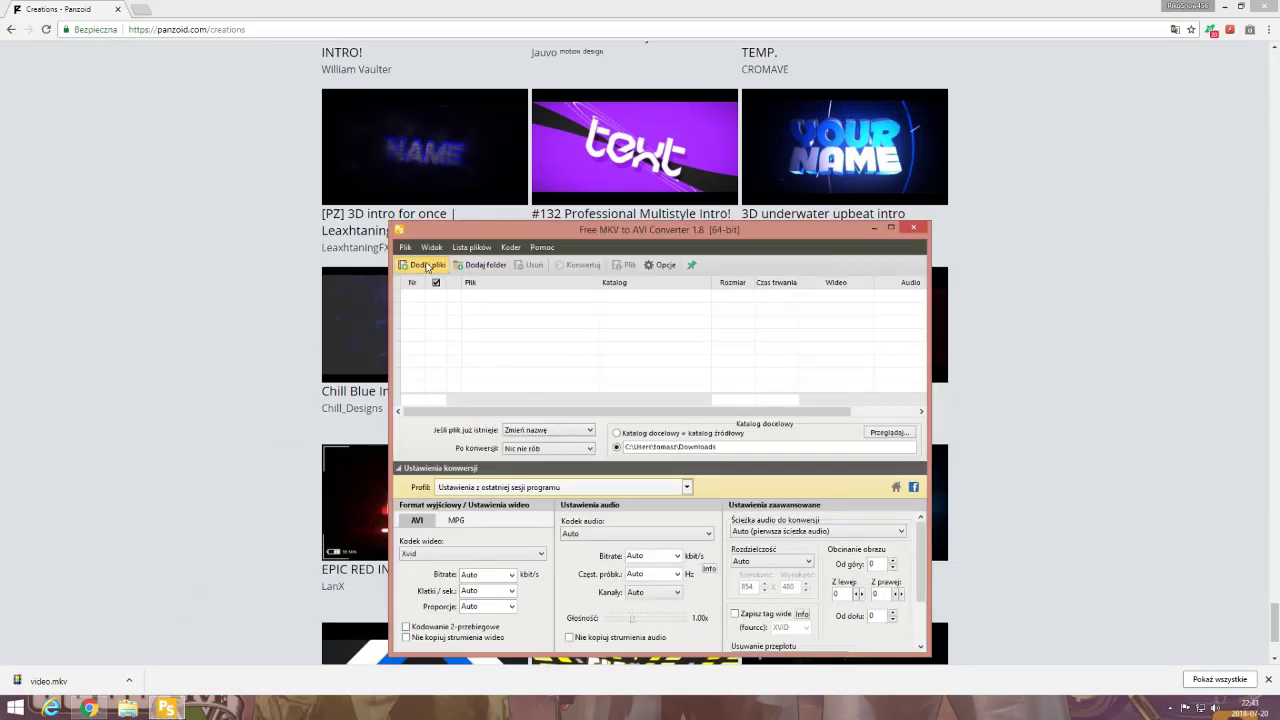
pyautogui.click(425, 265)
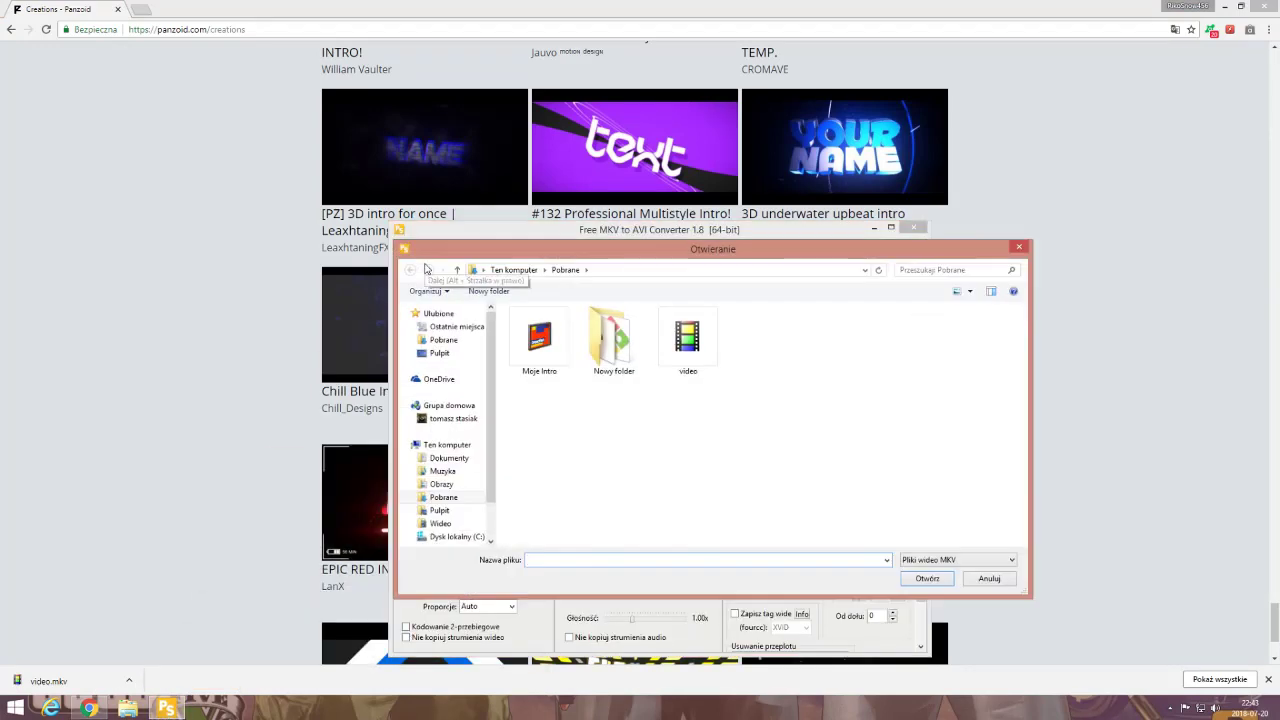
pyautogui.doubleClick(697, 357)
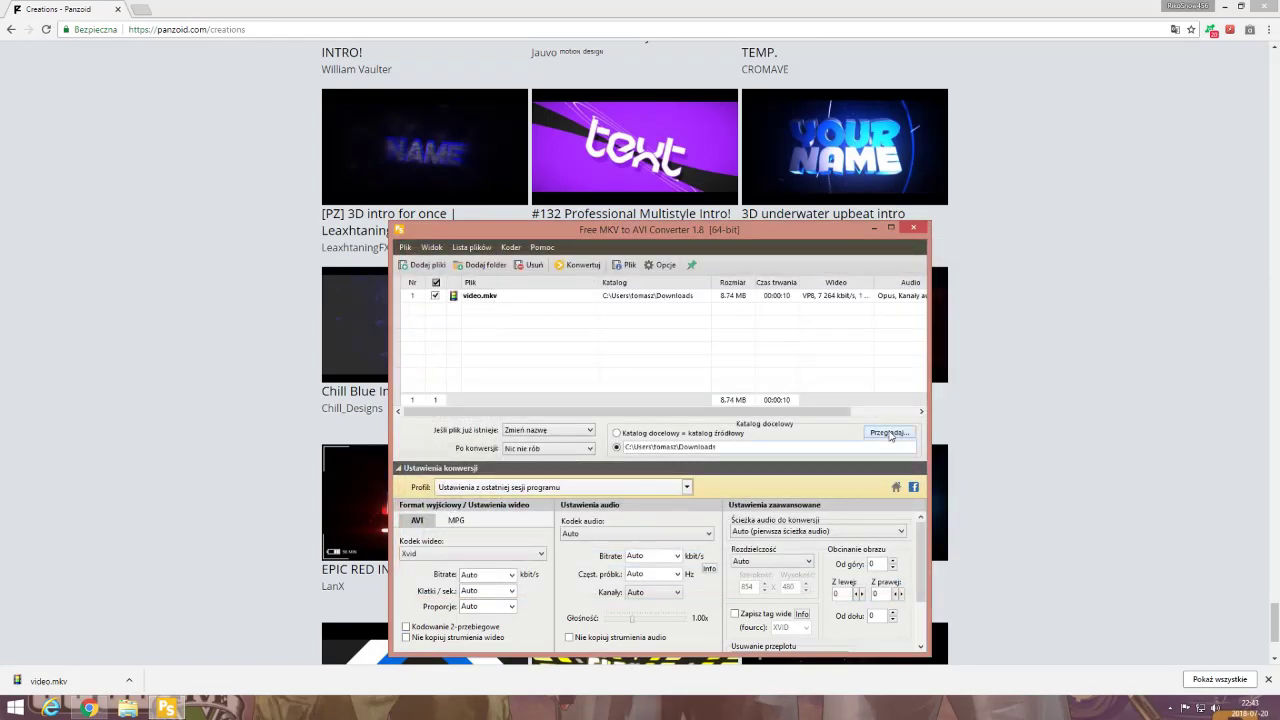
pyautogui.click(578, 266)
# Remove video.mkv from the converter's file list and minimize the converter.
pyautogui.rightClick(626, 299)
pyautogui.click(669, 352)
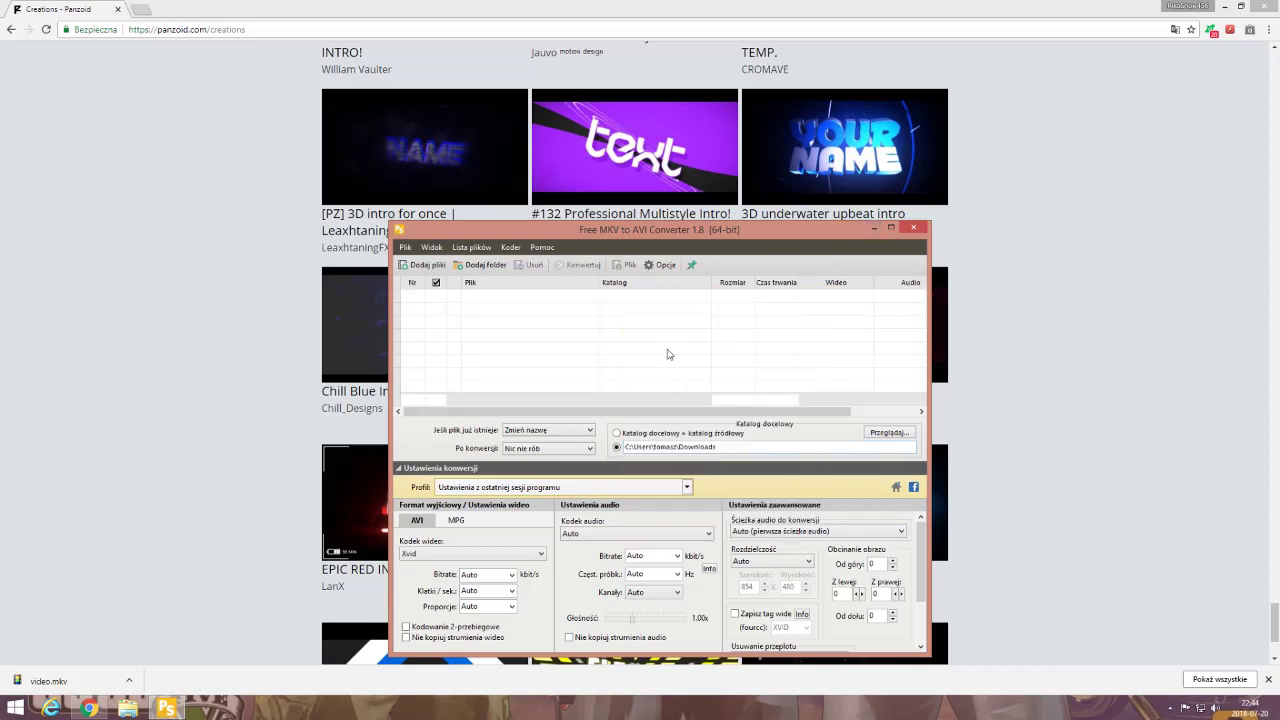
pyautogui.click(874, 230)
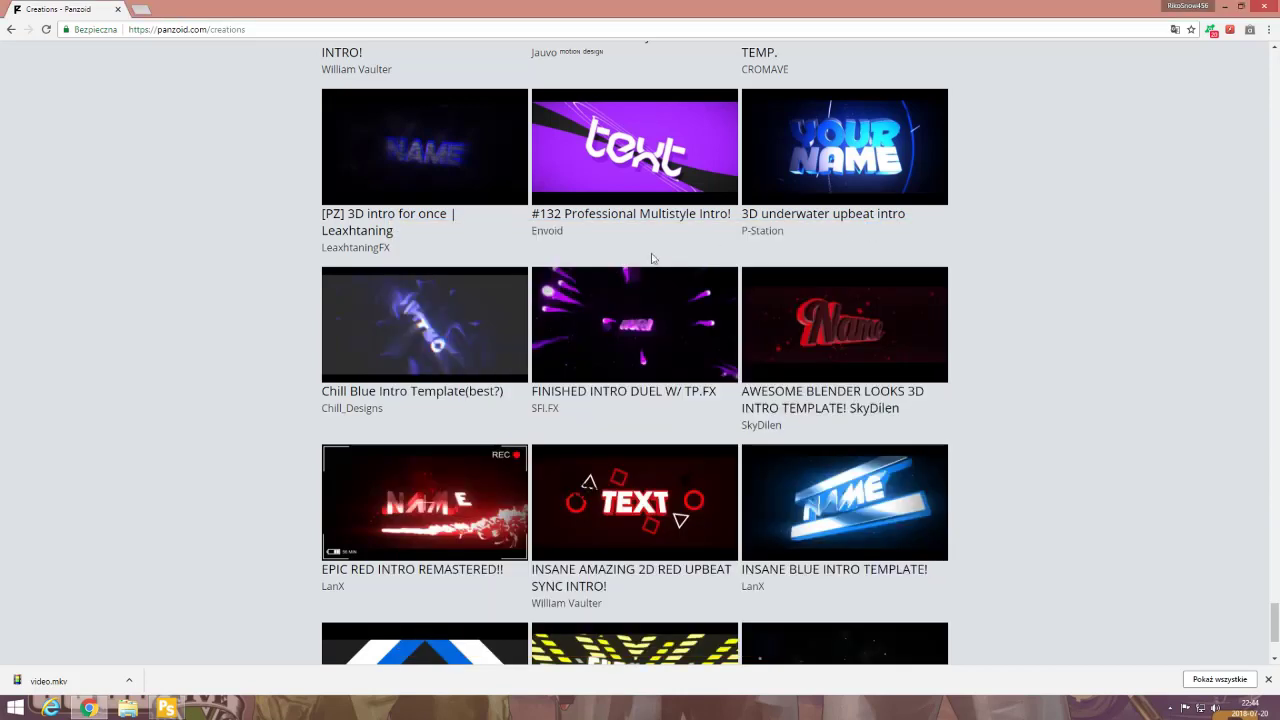
# Open the EPIC RED INTRO REMASTERED!! template in its own tab, close the creations list and load the template in Clipmaker.
pyautogui.rightClick(424, 507)
pyautogui.click(447, 515)
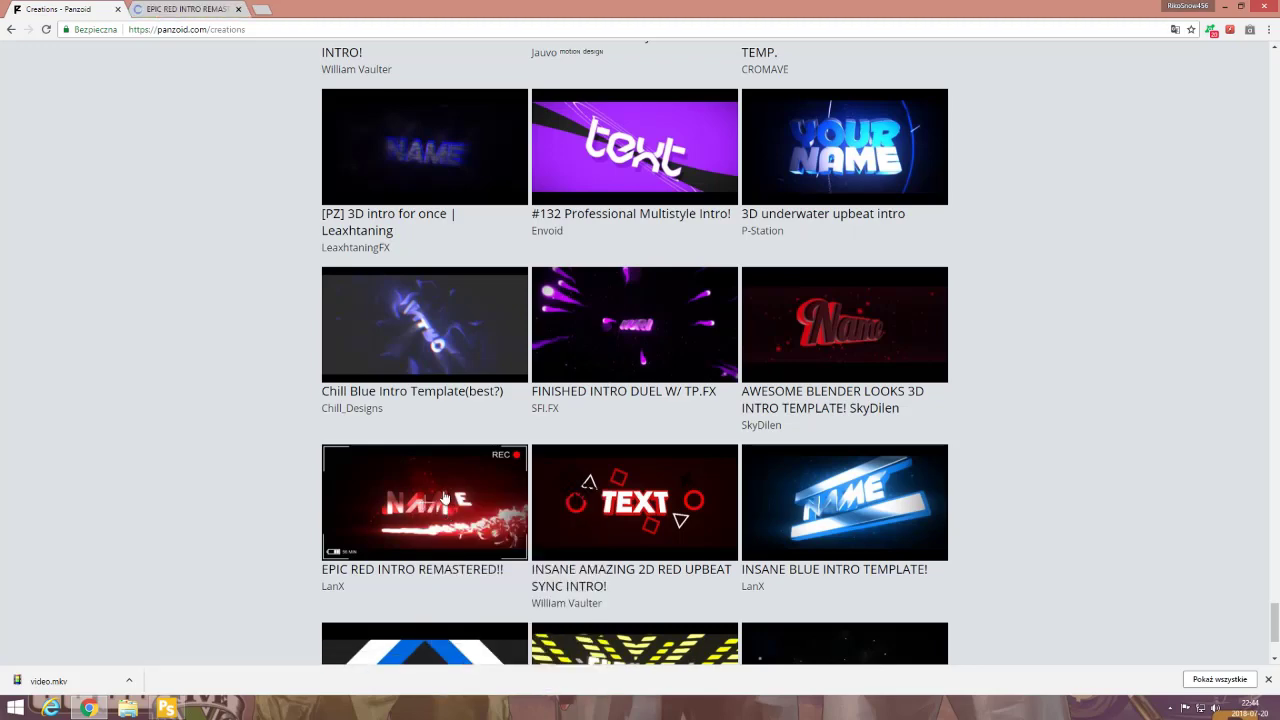
pyautogui.click(117, 9)
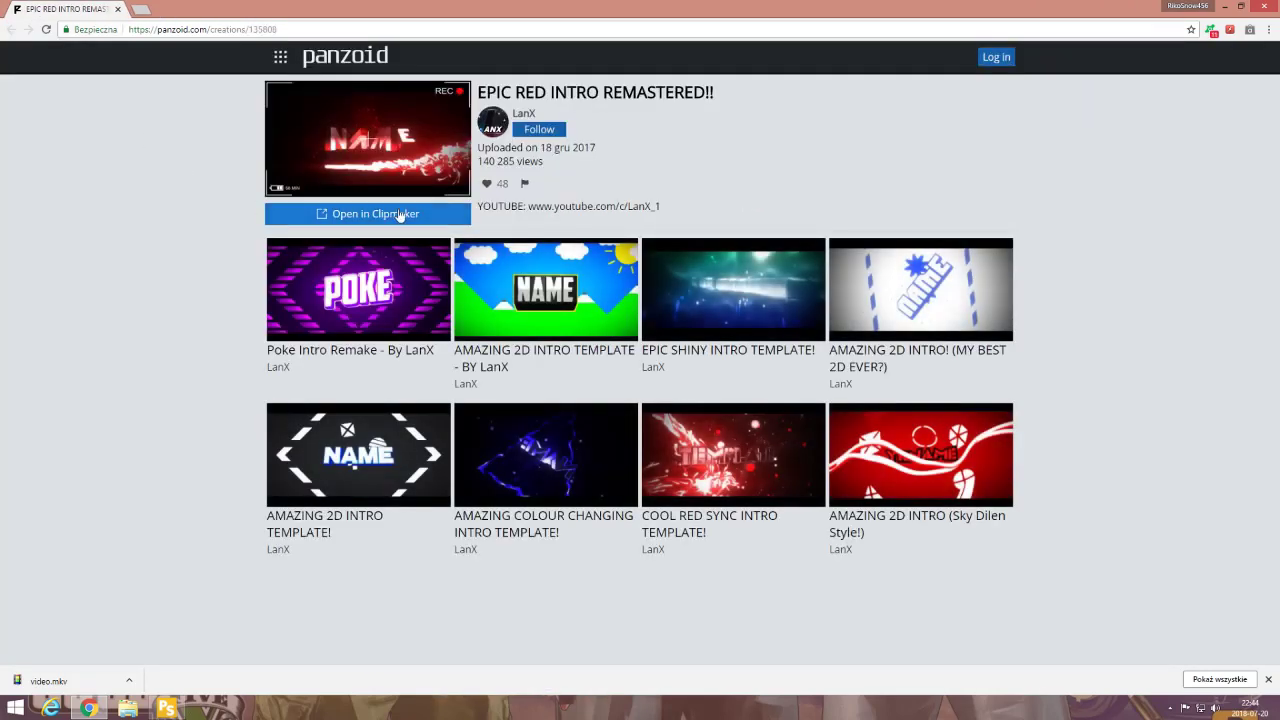
pyautogui.click(362, 213)
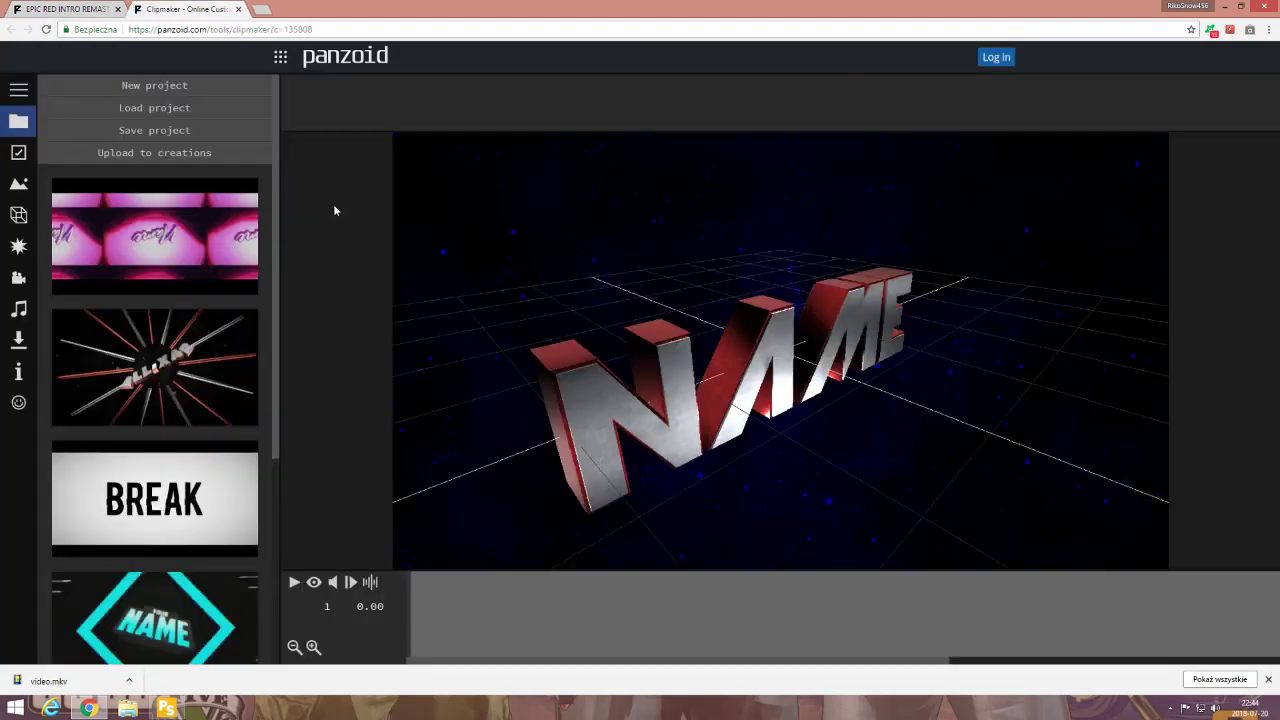
# Change the first "n" 3D text in the TEXT group to F and briefly play the intro to apply it.
pyautogui.click(18, 216)
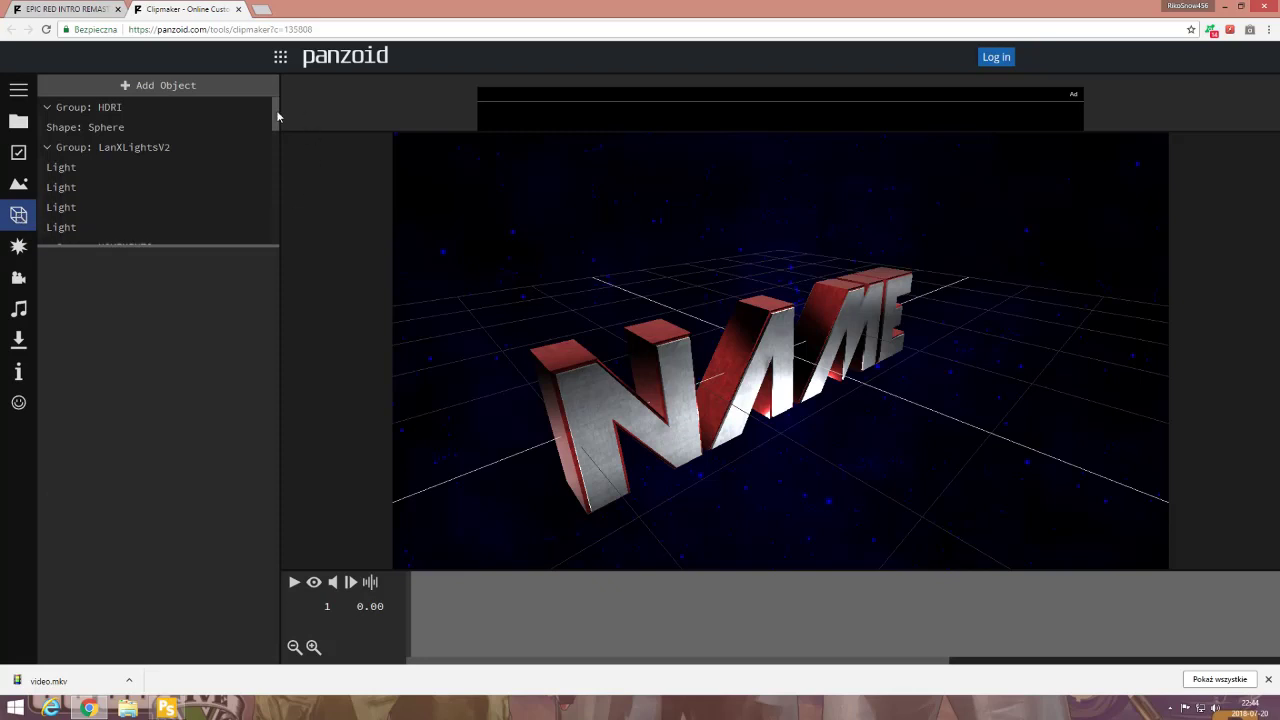
pyautogui.moveTo(277, 117); pyautogui.dragTo(154, 156)
pyautogui.click(113, 152)
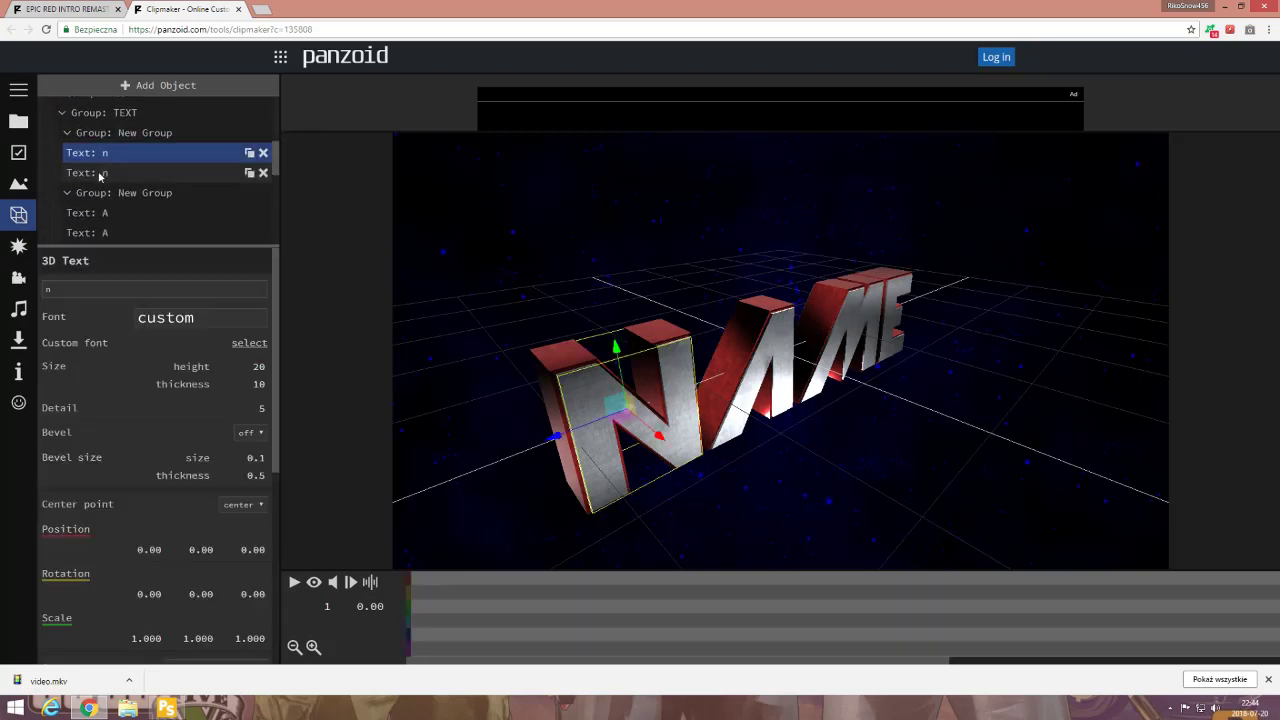
pyautogui.click(100, 173)
pyautogui.click(100, 156)
pyautogui.click(100, 174)
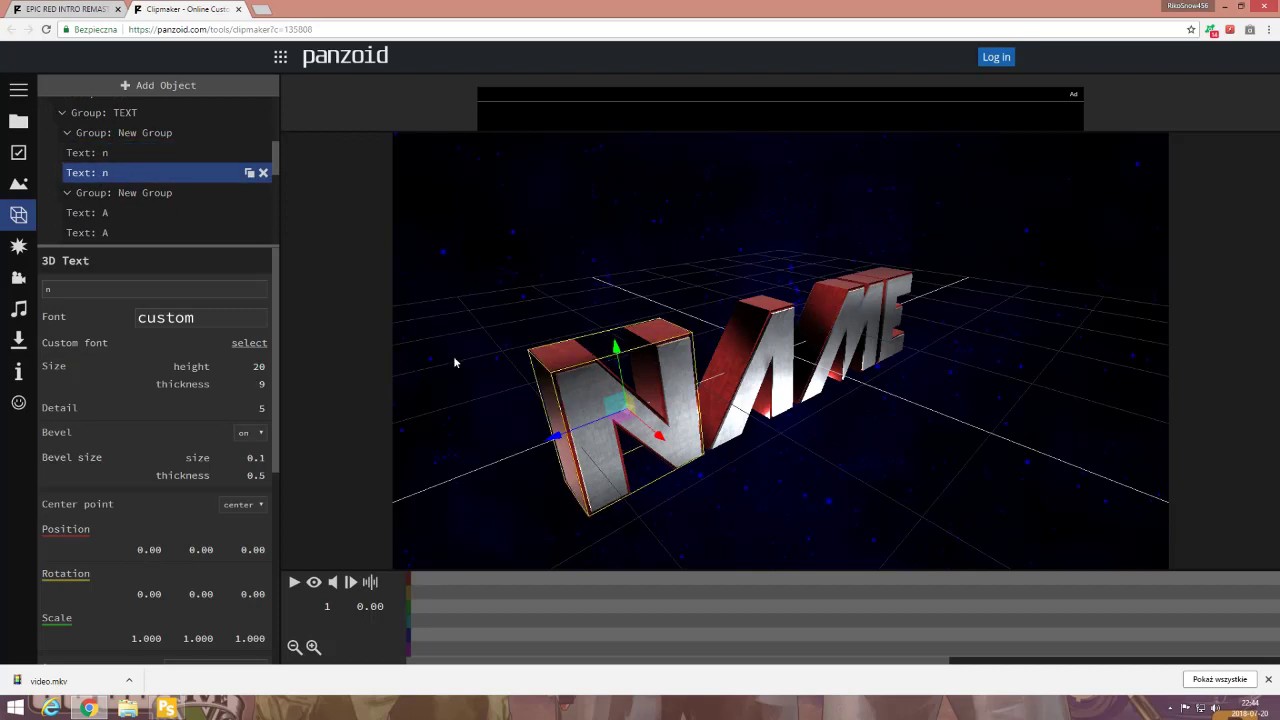
pyautogui.click(113, 156)
pyautogui.moveTo(68, 289); pyautogui.dragTo(42, 294)
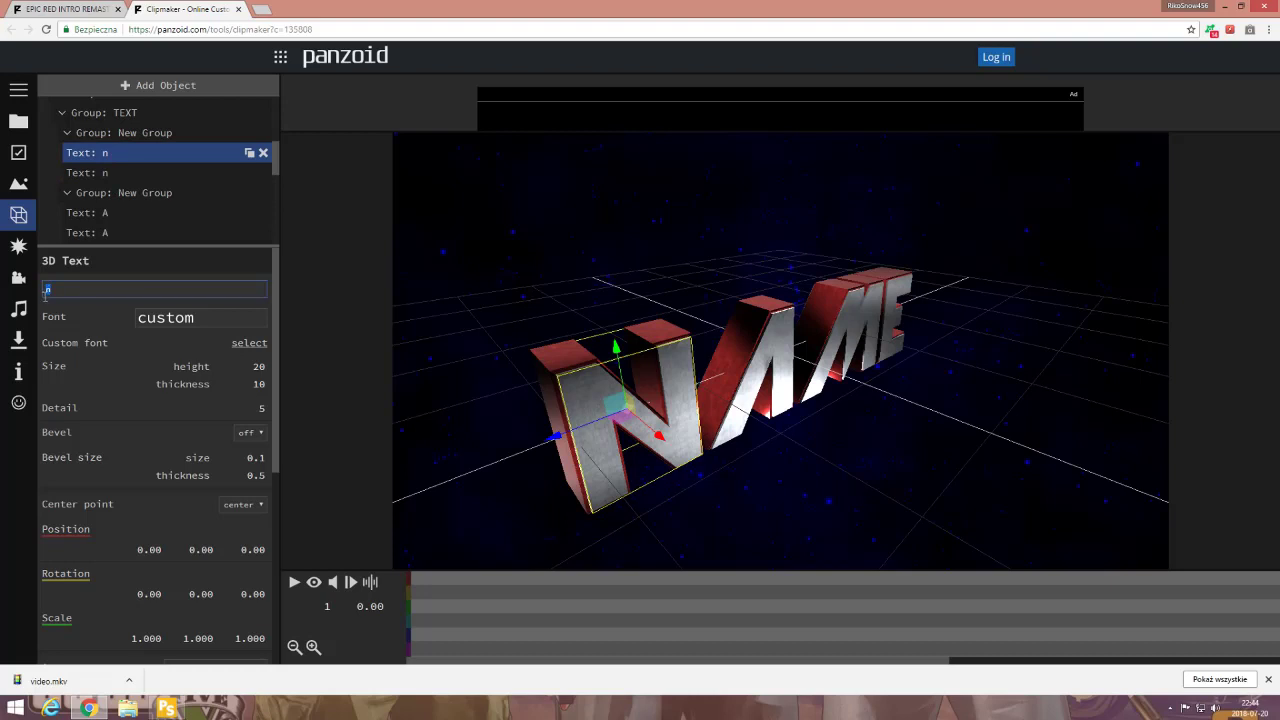
pyautogui.write('F')
pyautogui.click(294, 582)
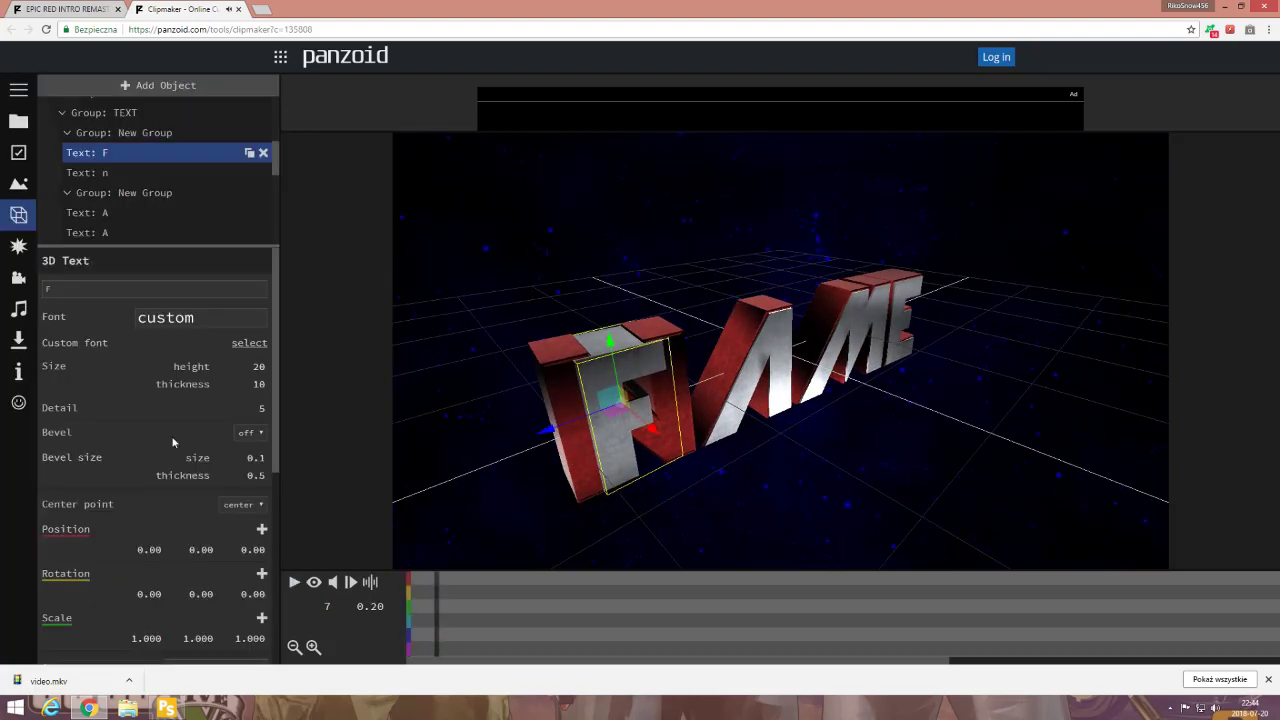
# Change the remaining "n" 3D text in the TEXT group to F and play a short part of the intro.
pyautogui.click(103, 175)
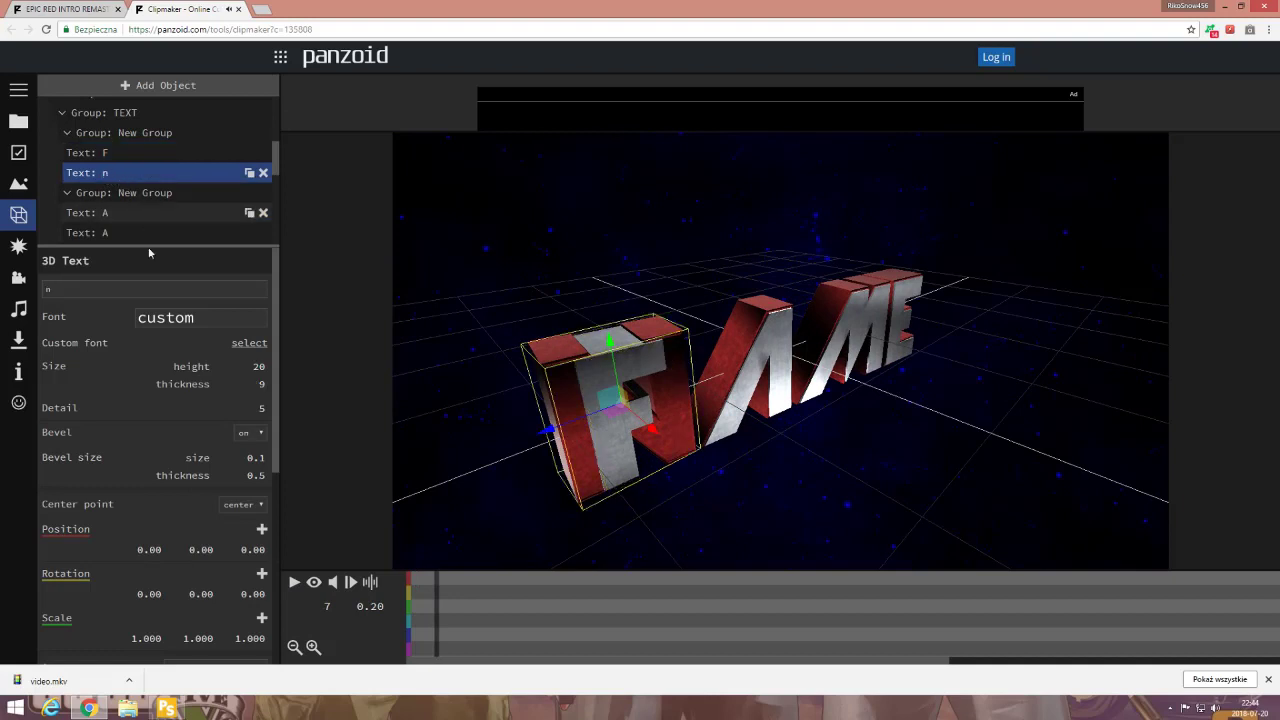
pyautogui.doubleClick(44, 289)
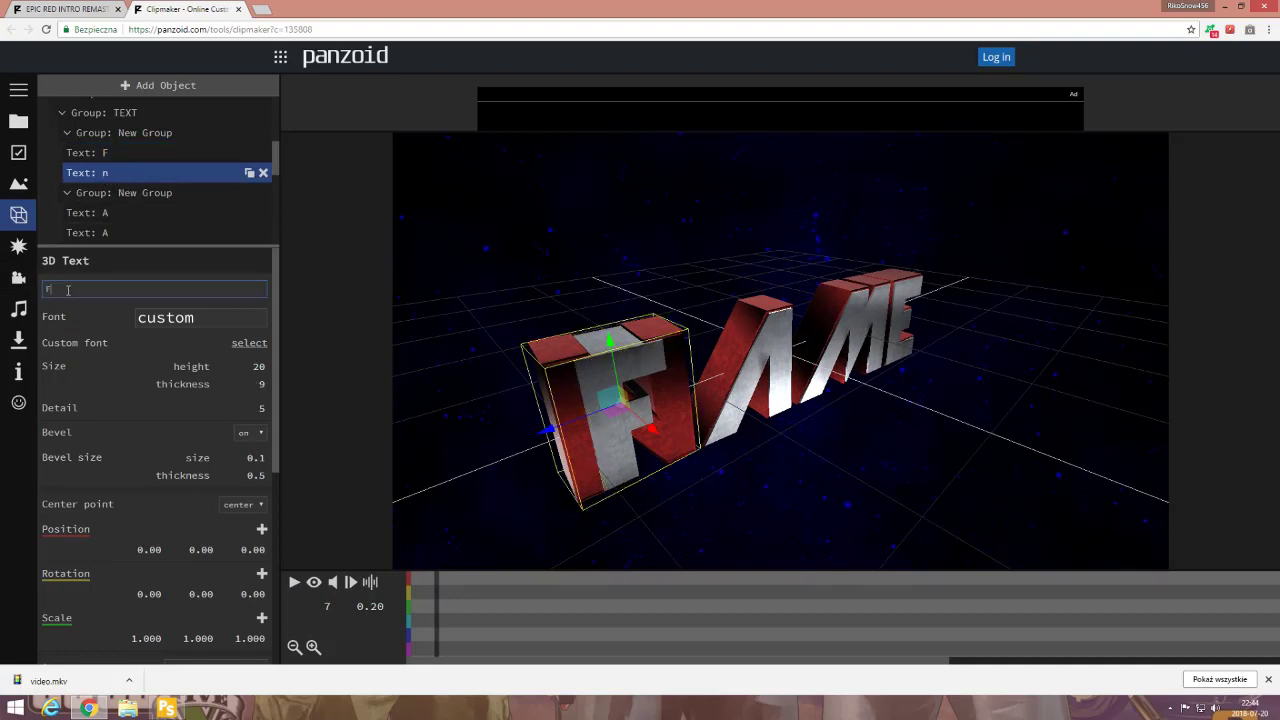
pyautogui.click(289, 583)
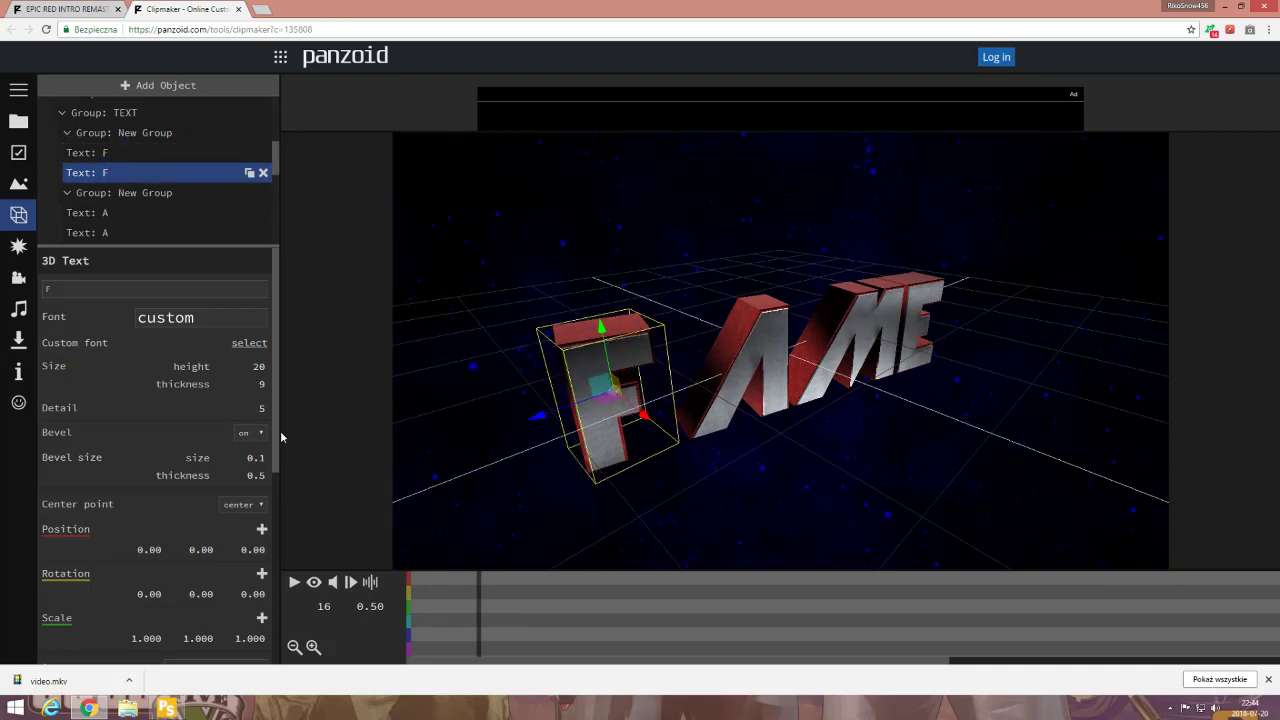
pyautogui.moveTo(276, 168); pyautogui.dragTo(277, 176)
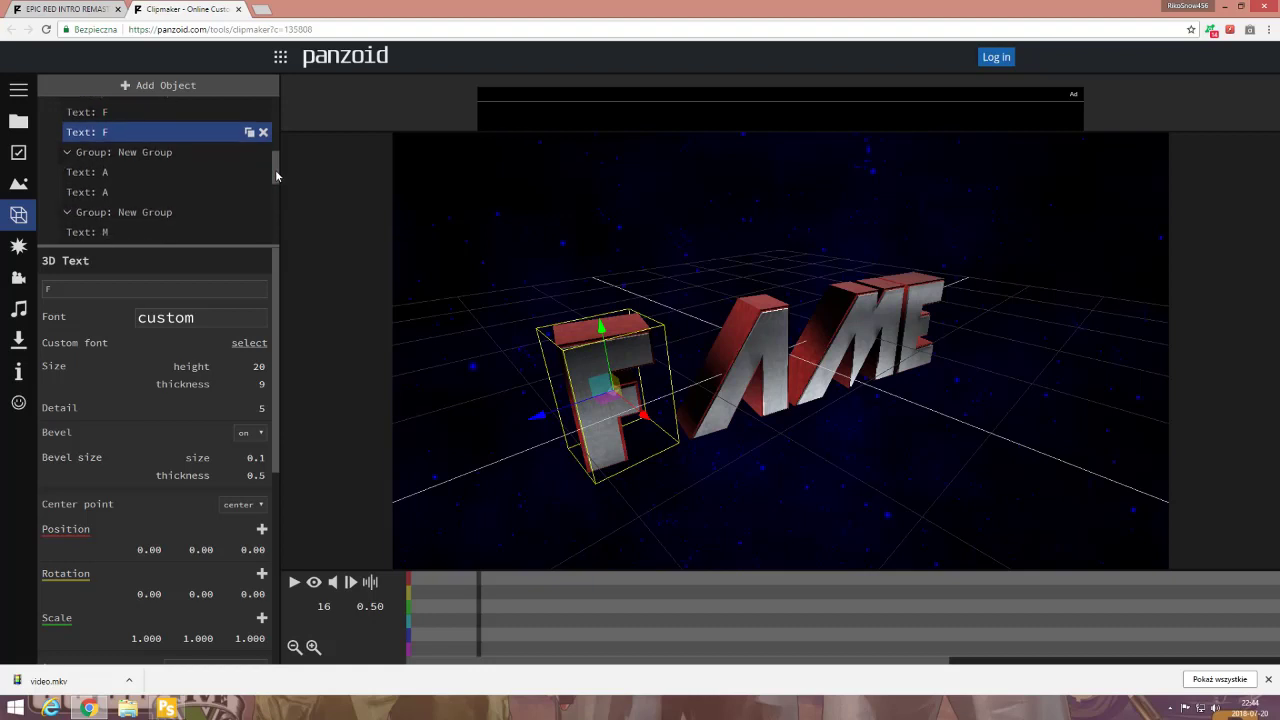
# Change the first "A" 3D text in the TEXT group to I and briefly play the intro to apply it.
pyautogui.click(131, 175)
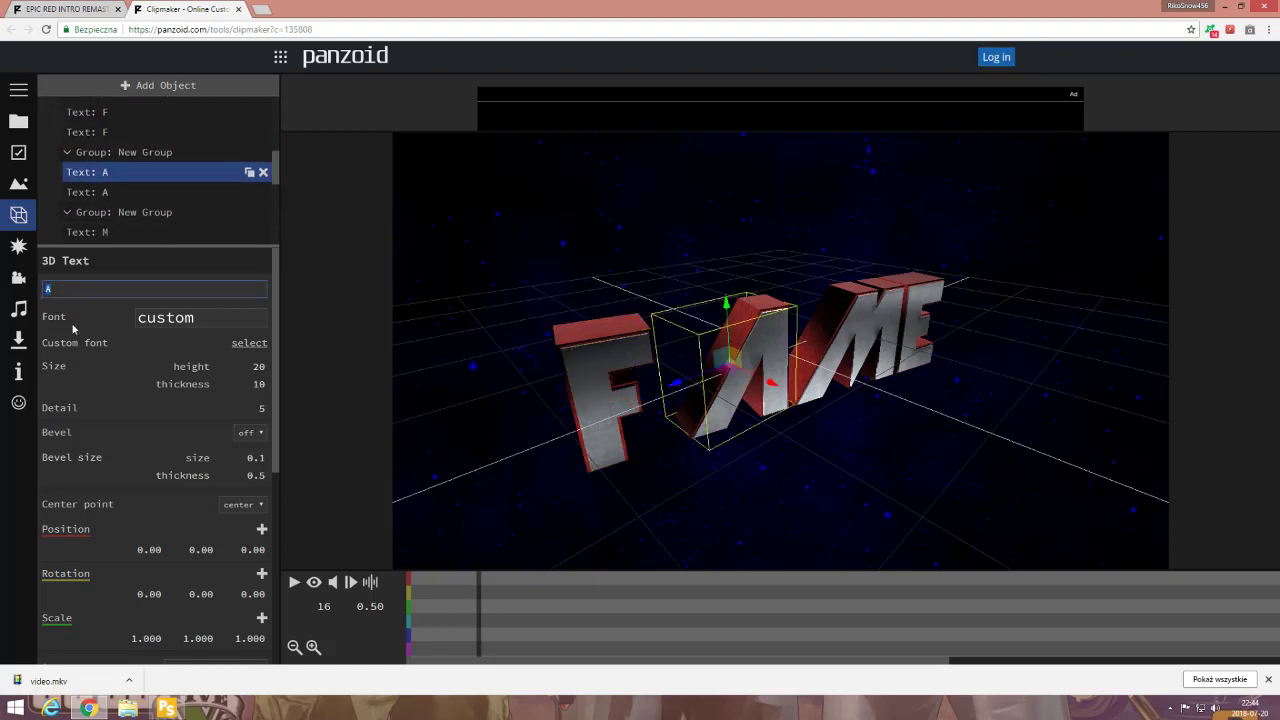
pyautogui.write('I')
pyautogui.click(295, 583)
pyautogui.click(295, 583)
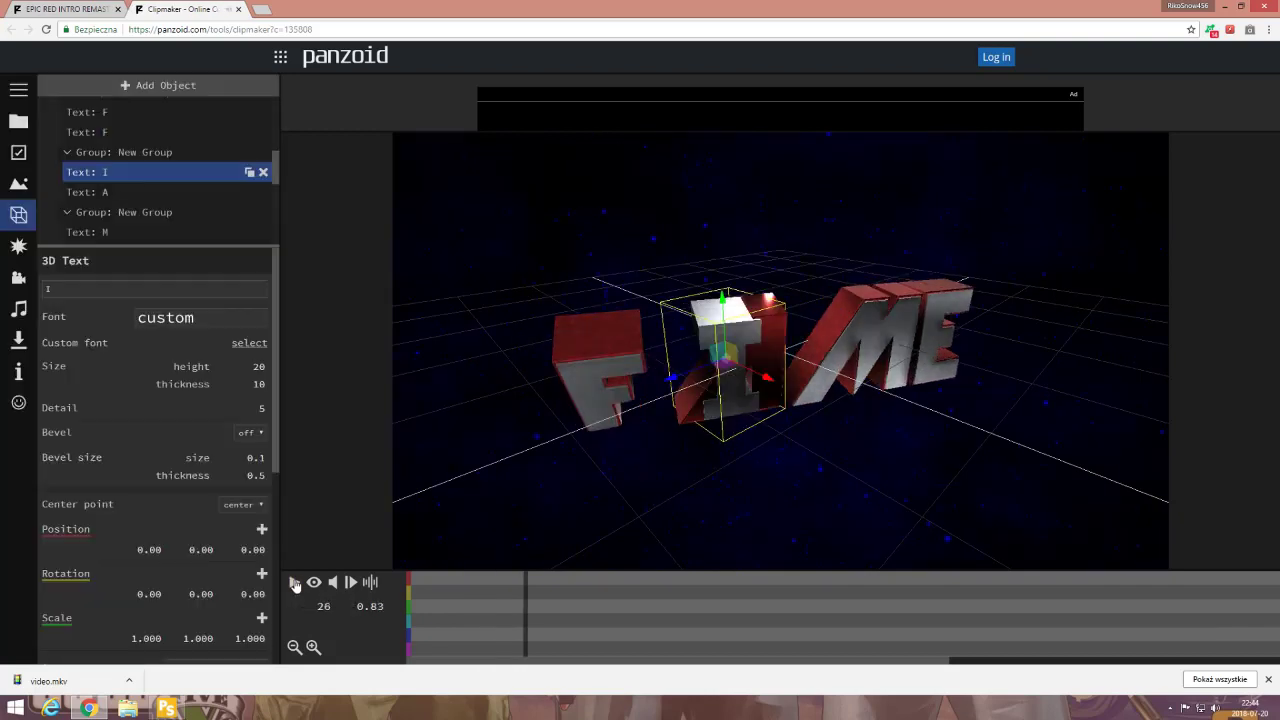
# Change the remaining "A" 3D text to I, play a short part of the intro and check both I layers.
pyautogui.click(109, 194)
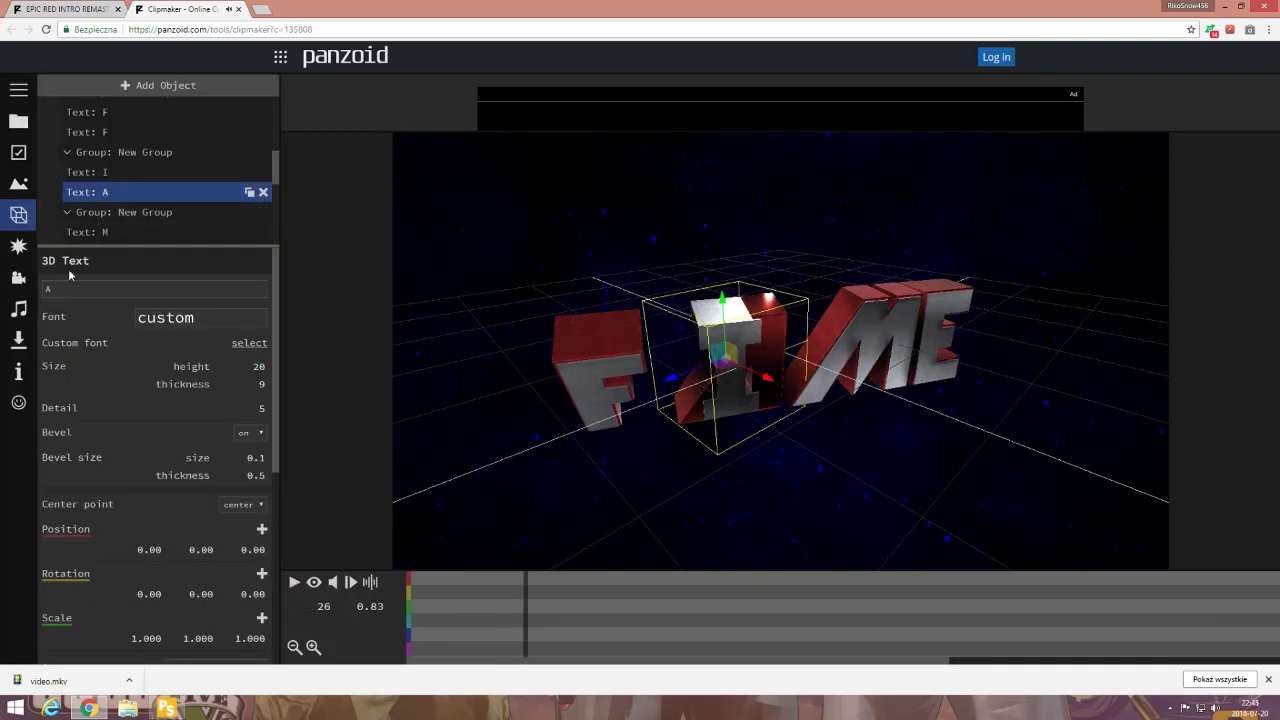
pyautogui.doubleClick(46, 288)
pyautogui.write('I')
pyautogui.click(295, 584)
pyautogui.click(295, 584)
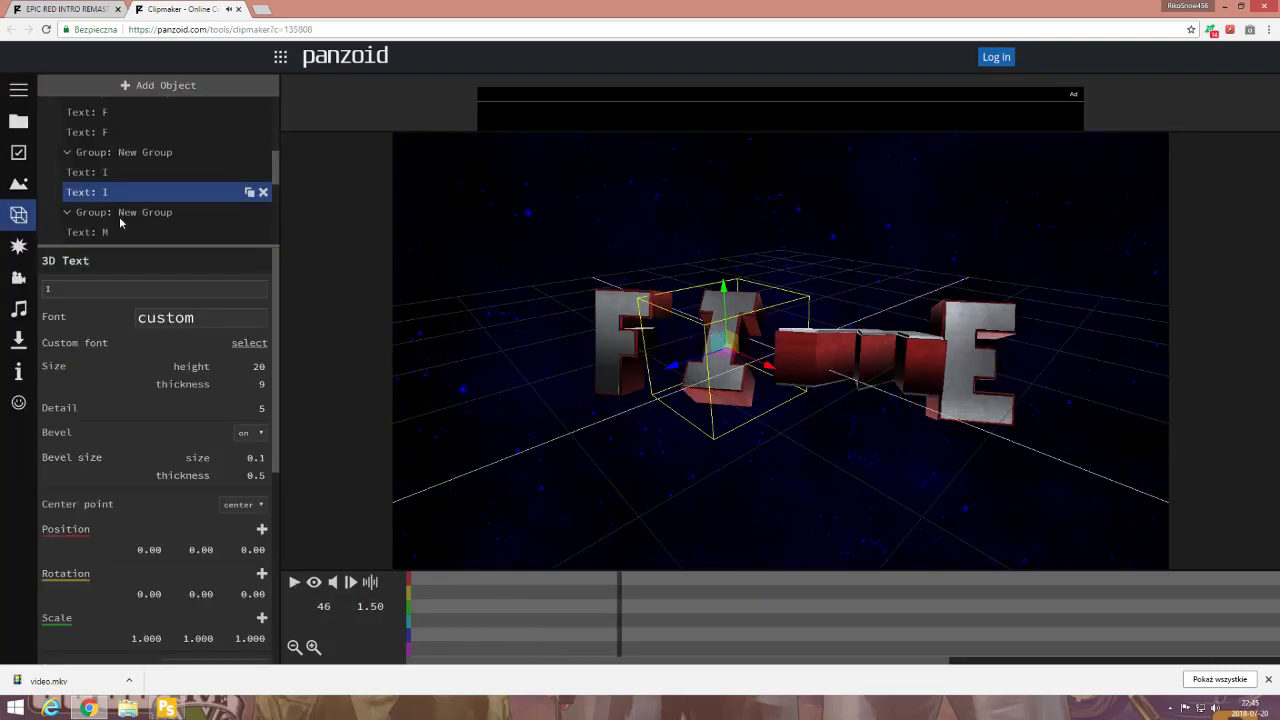
pyautogui.click(113, 174)
pyautogui.click(113, 192)
# Change the first "M" 3D text in the TEXT group to R and briefly play the intro to apply it.
pyautogui.scroll(-1, 276, 177)
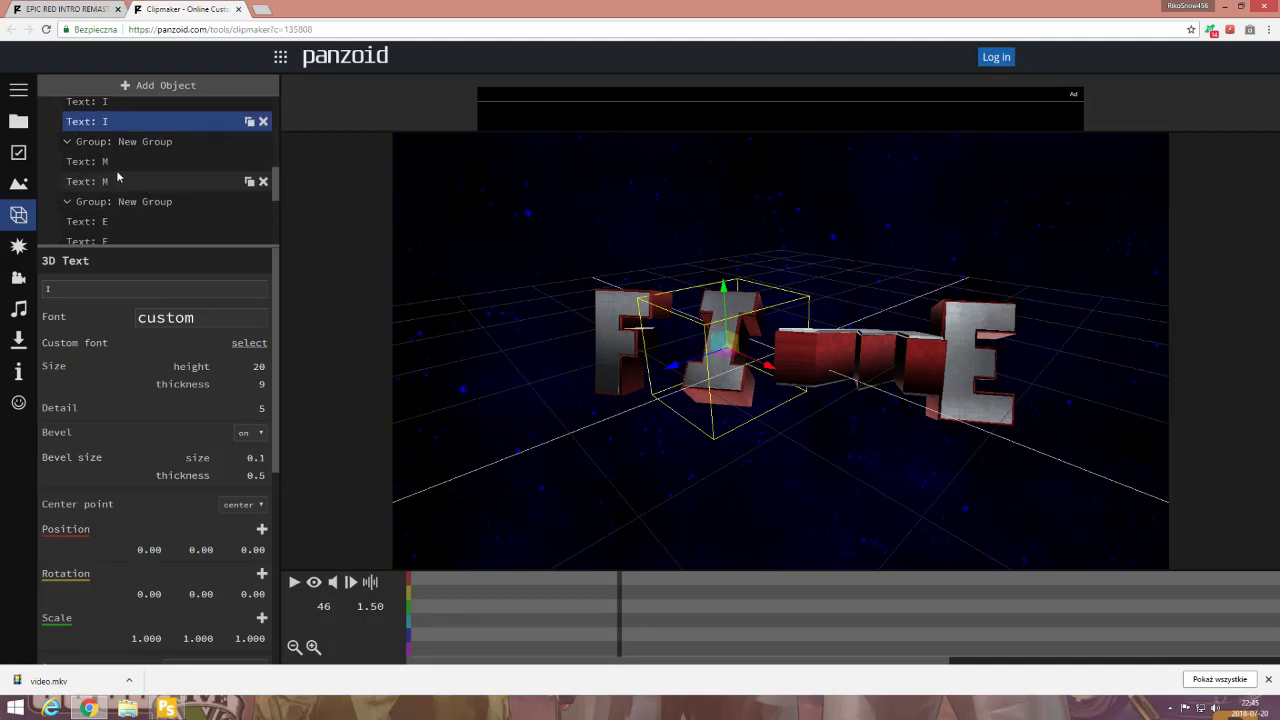
pyautogui.click(114, 165)
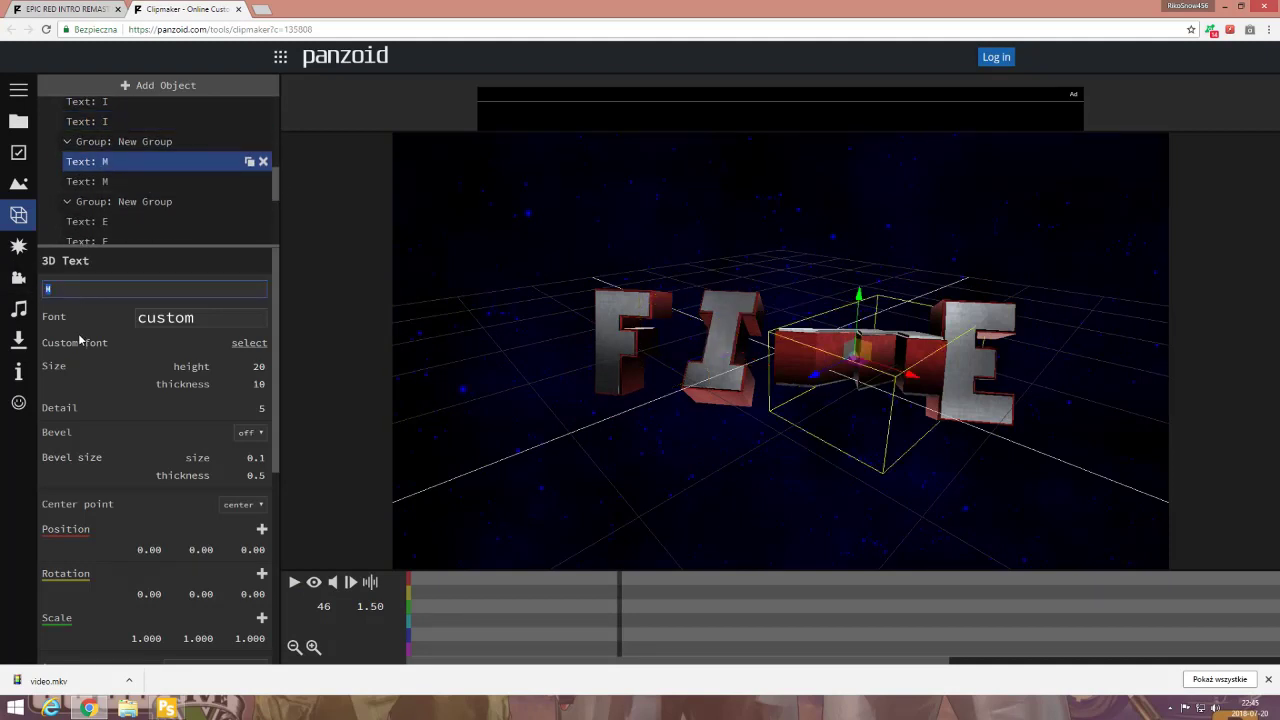
pyautogui.write('R')
pyautogui.click(294, 582)
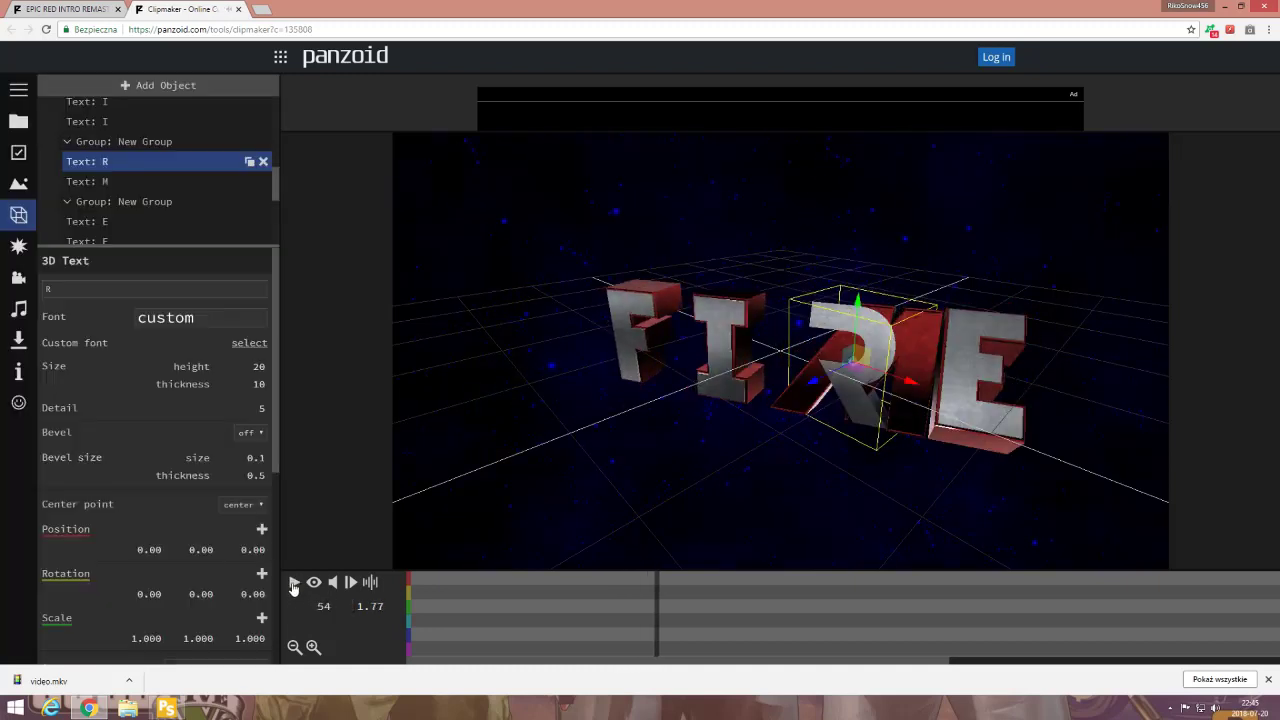
# Change the remaining "M" 3D text to R, play a short part of the intro and check both R layers.
pyautogui.click(176, 182)
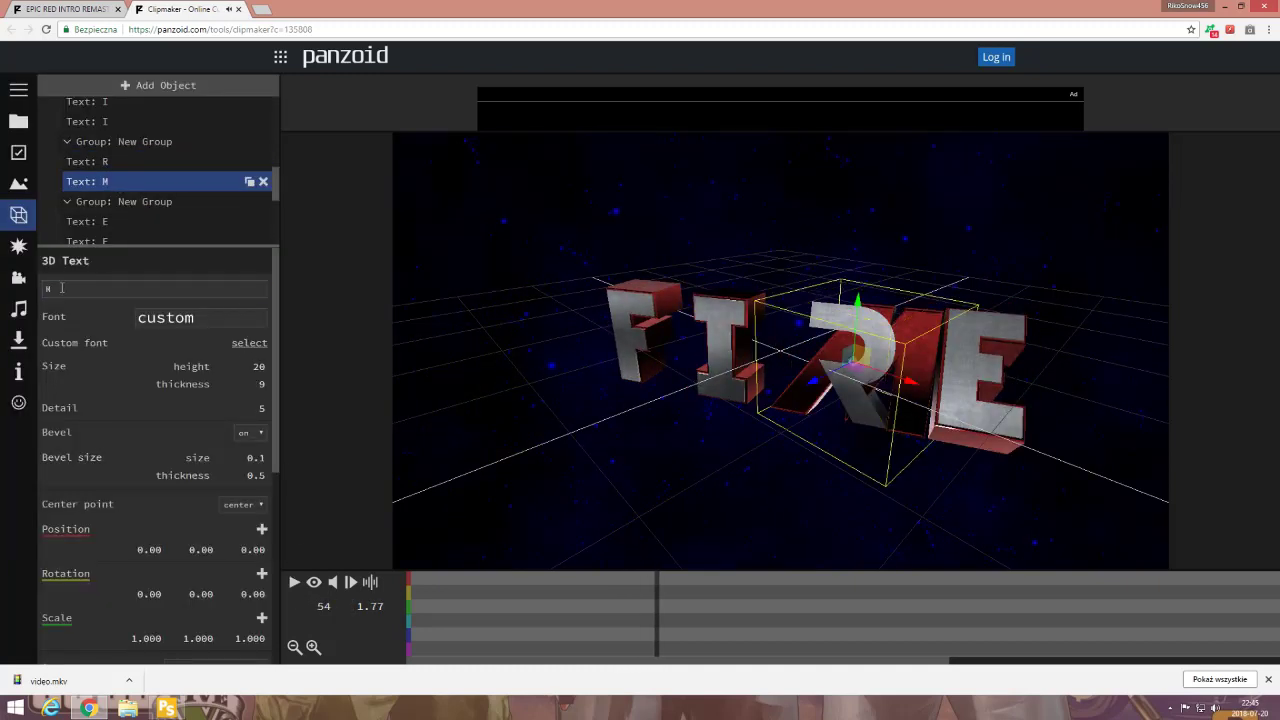
pyautogui.doubleClick(61, 288)
pyautogui.write('R')
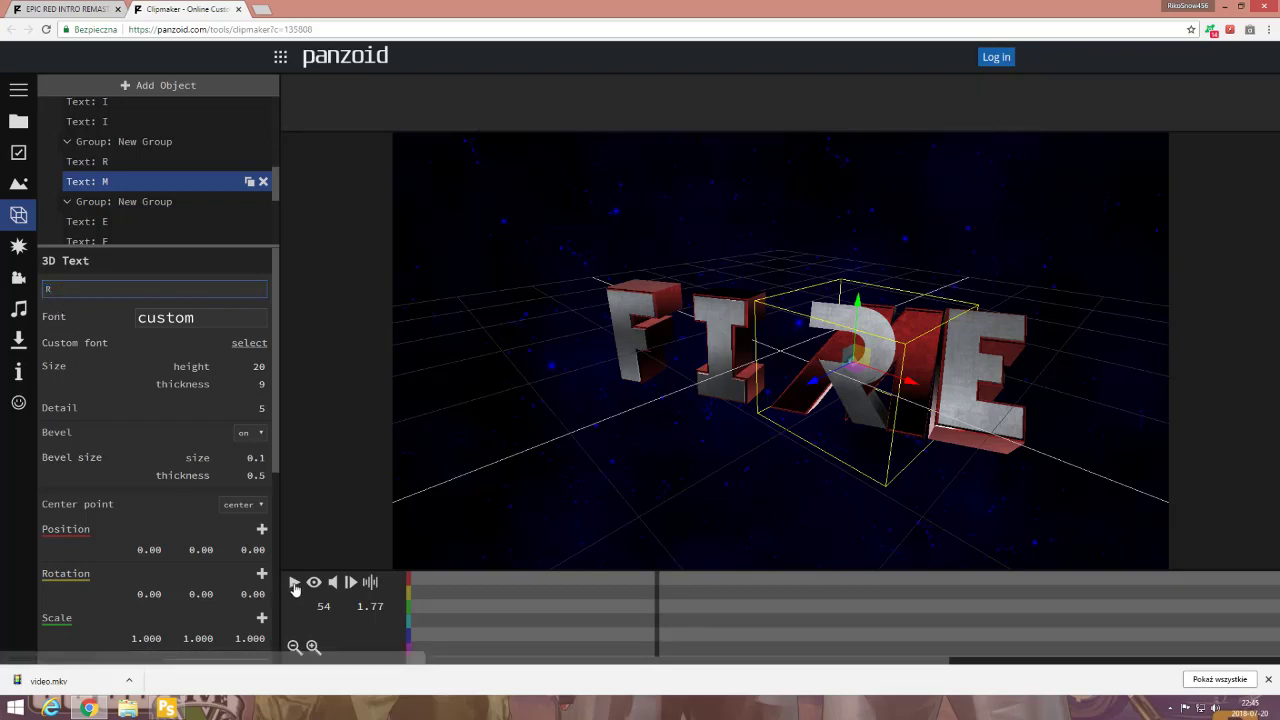
pyautogui.click(294, 583)
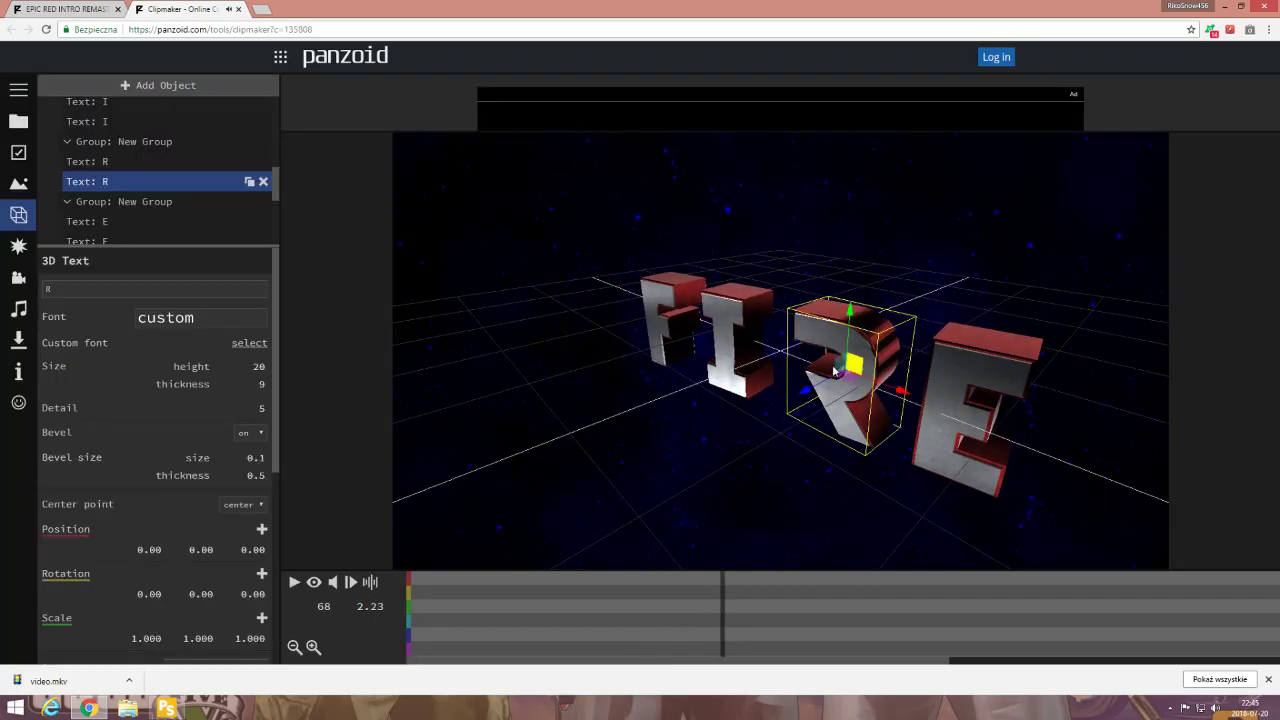
pyautogui.click(100, 162)
pyautogui.click(102, 183)
# Change the first "E" 3D text in the TEXT group to O and briefly play the intro to apply it.
pyautogui.moveTo(275, 190); pyautogui.dragTo(276, 210)
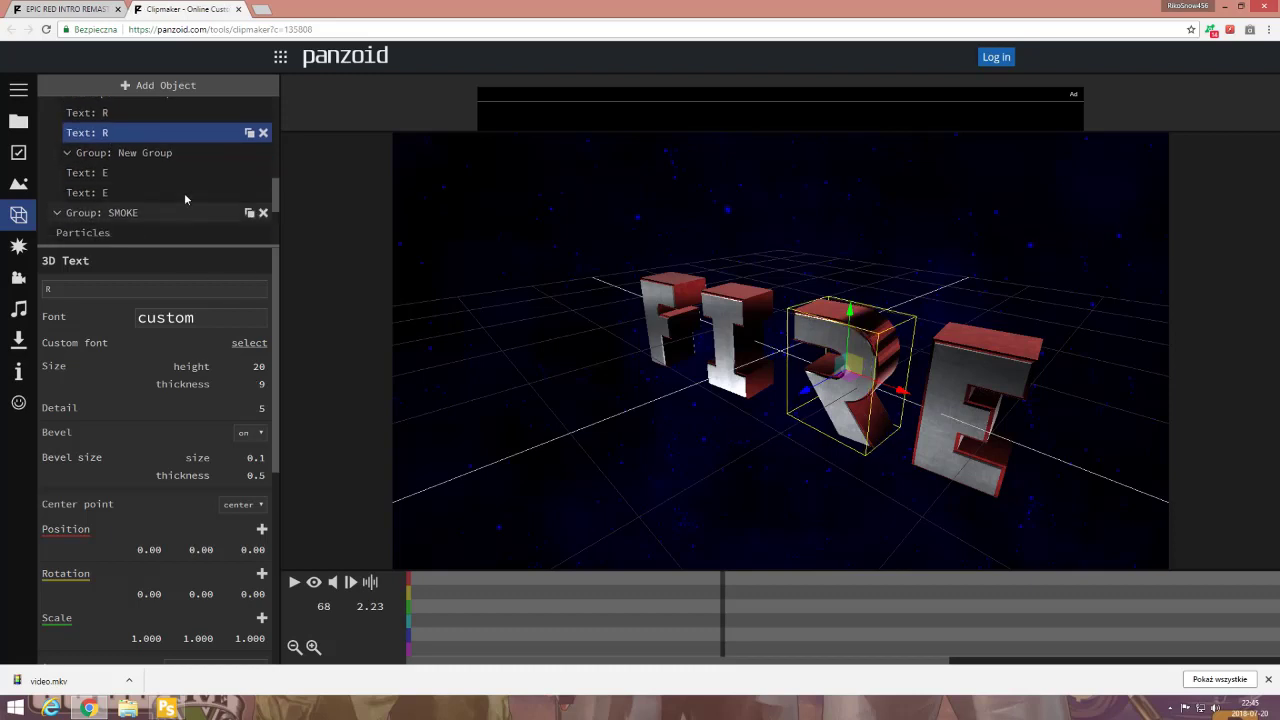
pyautogui.click(127, 172)
pyautogui.doubleClick(58, 288)
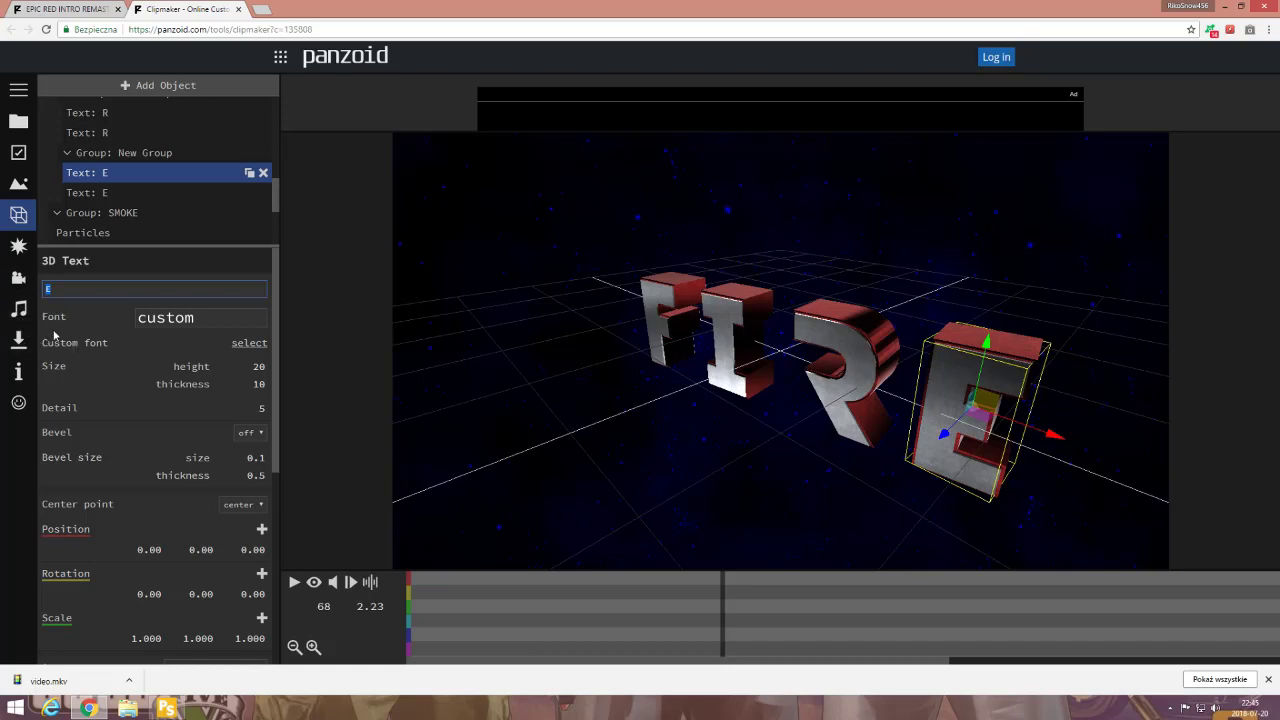
pyautogui.click(294, 583)
pyautogui.click(294, 583)
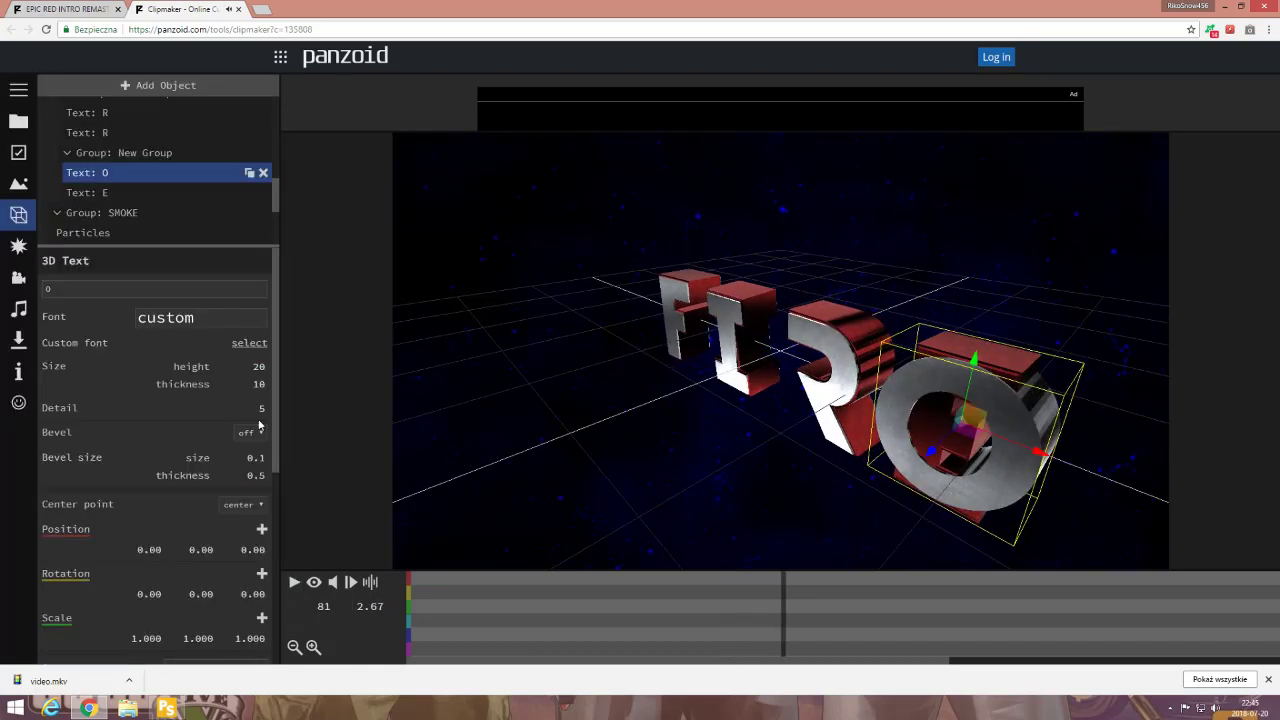
# Change the remaining "E" 3D text to O, play a short part of the intro and check both O layers.
pyautogui.click(100, 193)
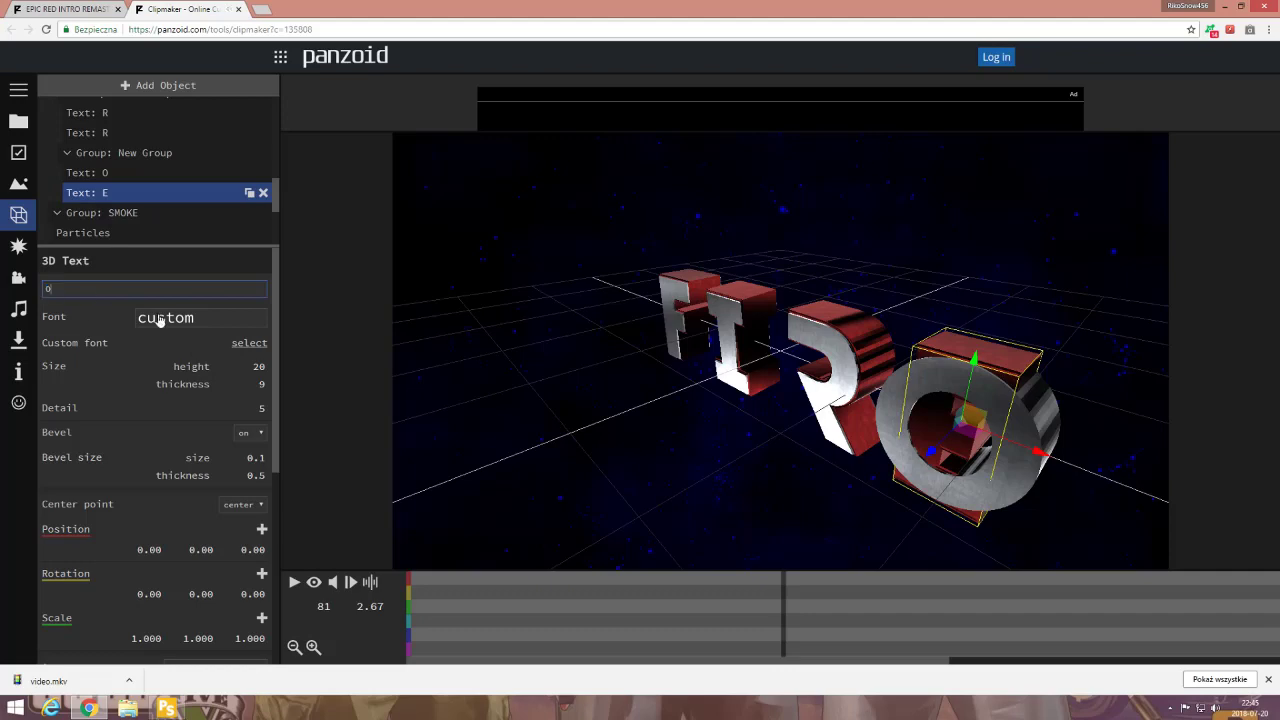
pyautogui.click(295, 586)
pyautogui.click(295, 586)
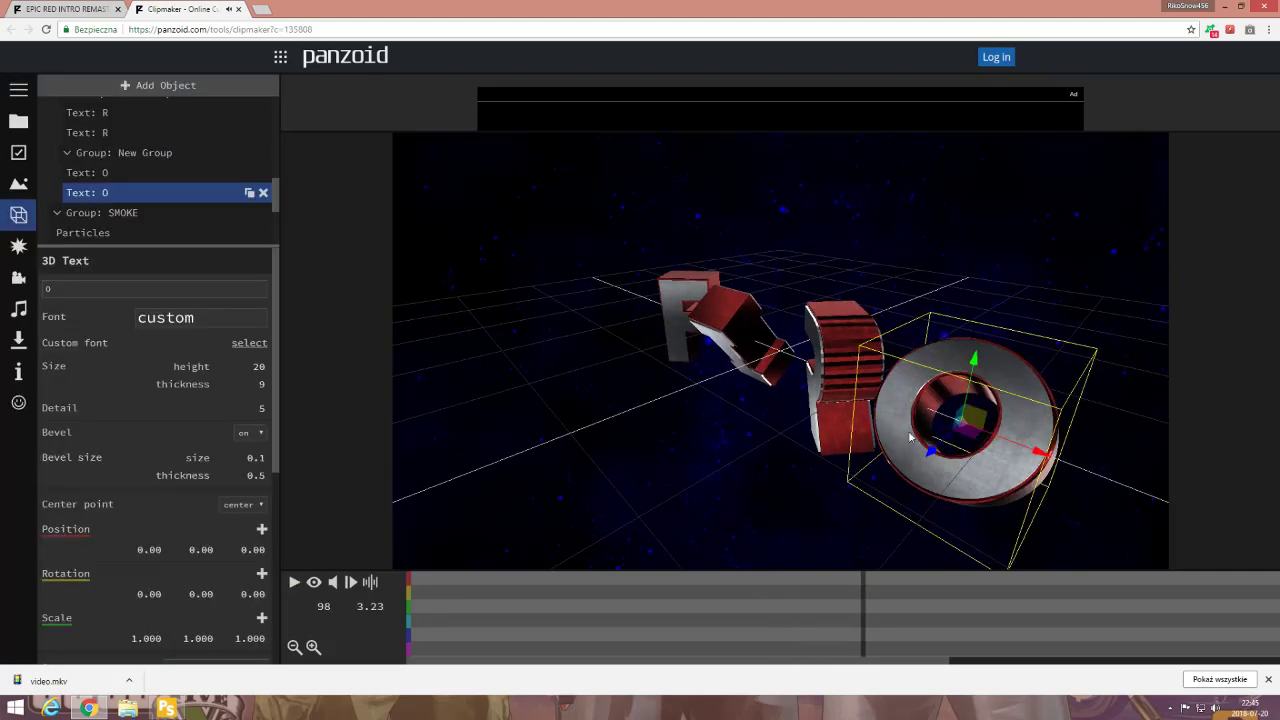
pyautogui.click(110, 172)
pyautogui.click(106, 192)
# Review both text layers of each letter in the TEXT group and play the intro to check the FIRO name.
pyautogui.scroll(5, 133, 148)
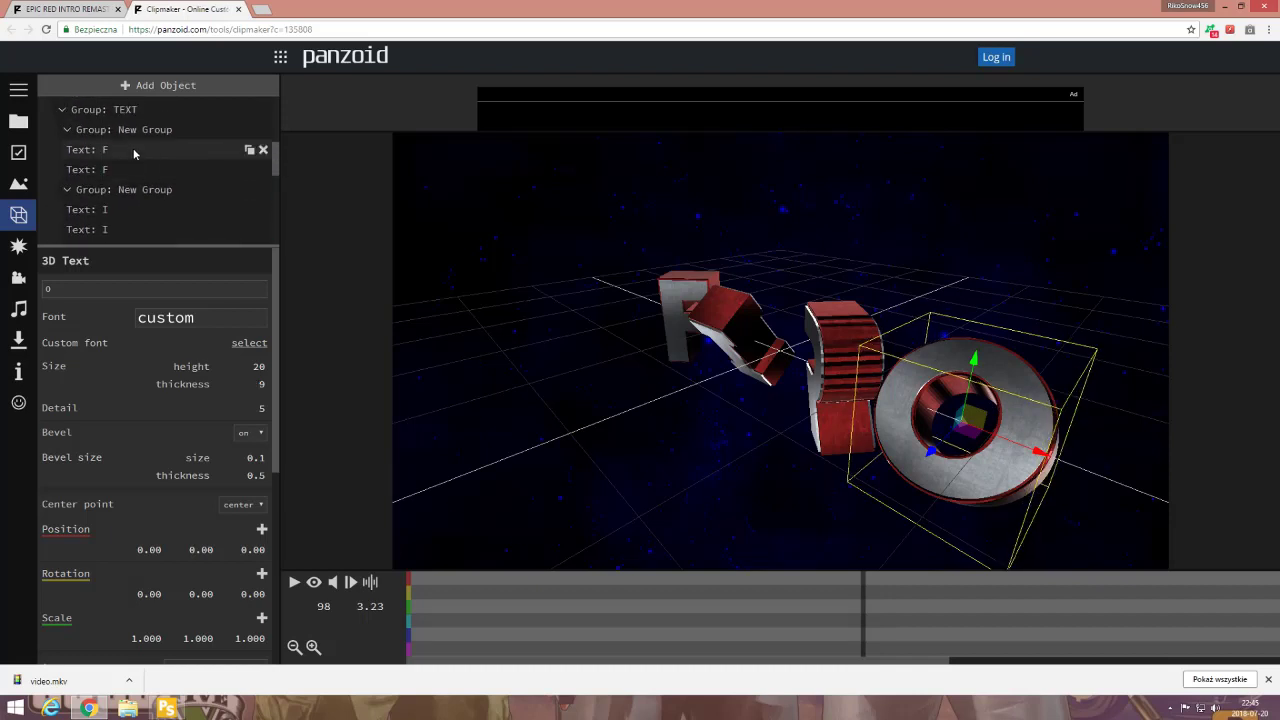
pyautogui.click(133, 149)
pyautogui.click(107, 169)
pyautogui.click(110, 212)
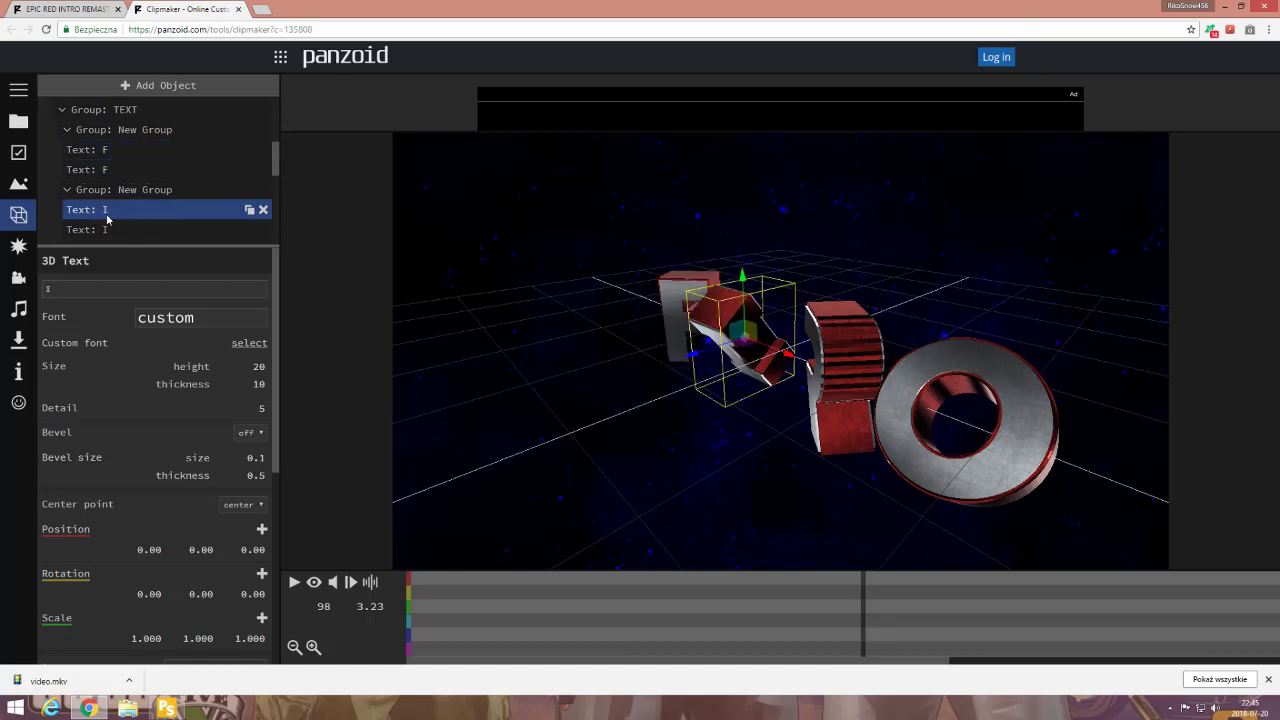
pyautogui.click(106, 231)
pyautogui.moveTo(275, 169); pyautogui.dragTo(277, 200)
pyautogui.click(130, 171)
pyautogui.click(112, 184)
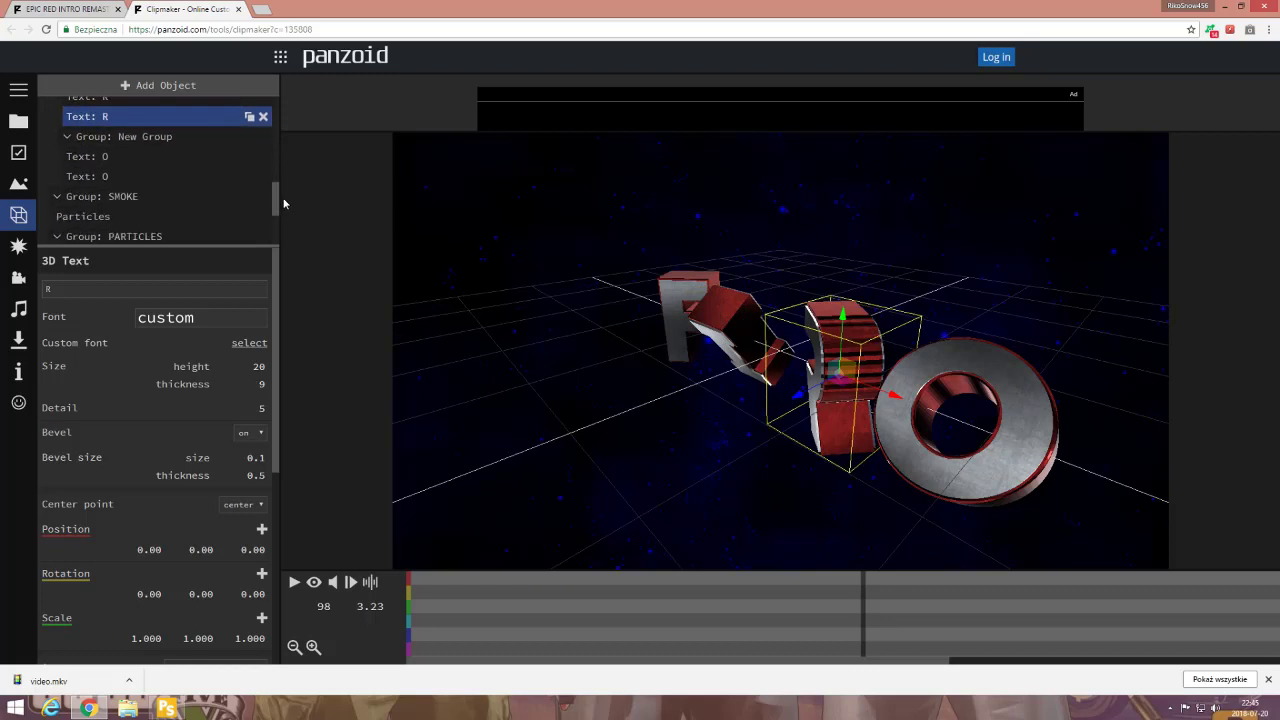
pyautogui.click(107, 158)
pyautogui.click(103, 176)
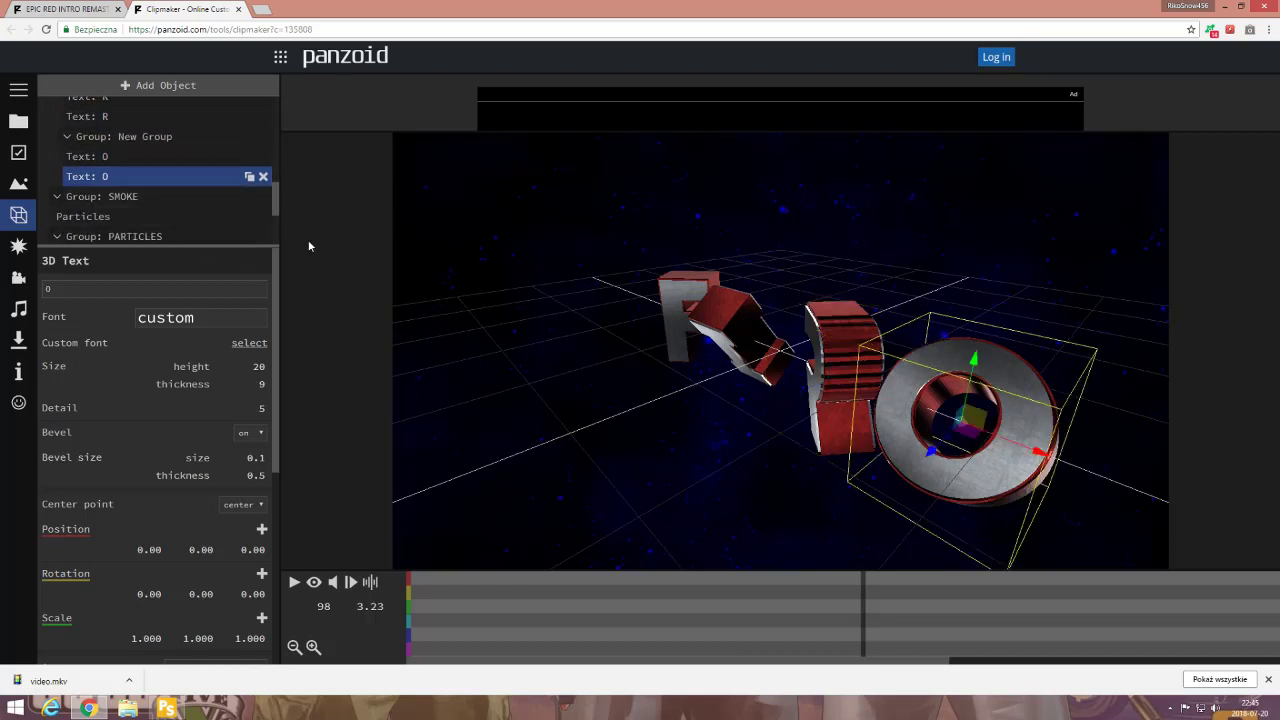
pyautogui.click(295, 584)
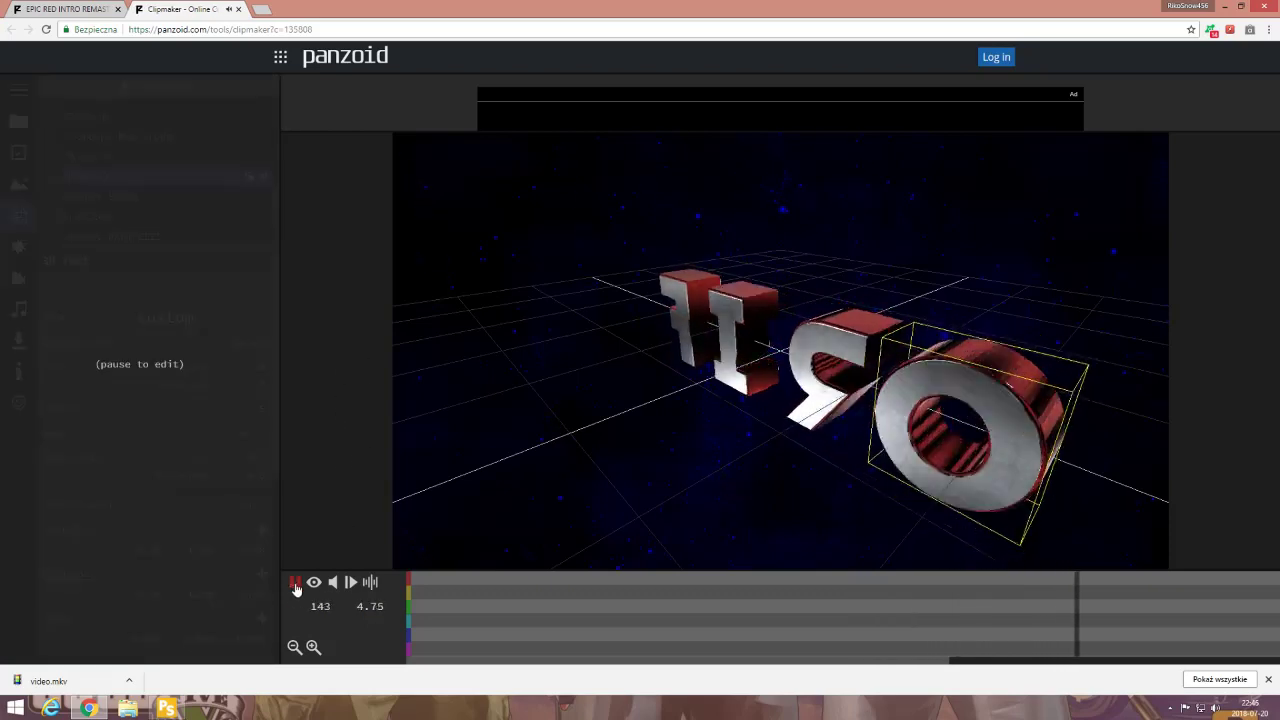
pyautogui.click(295, 584)
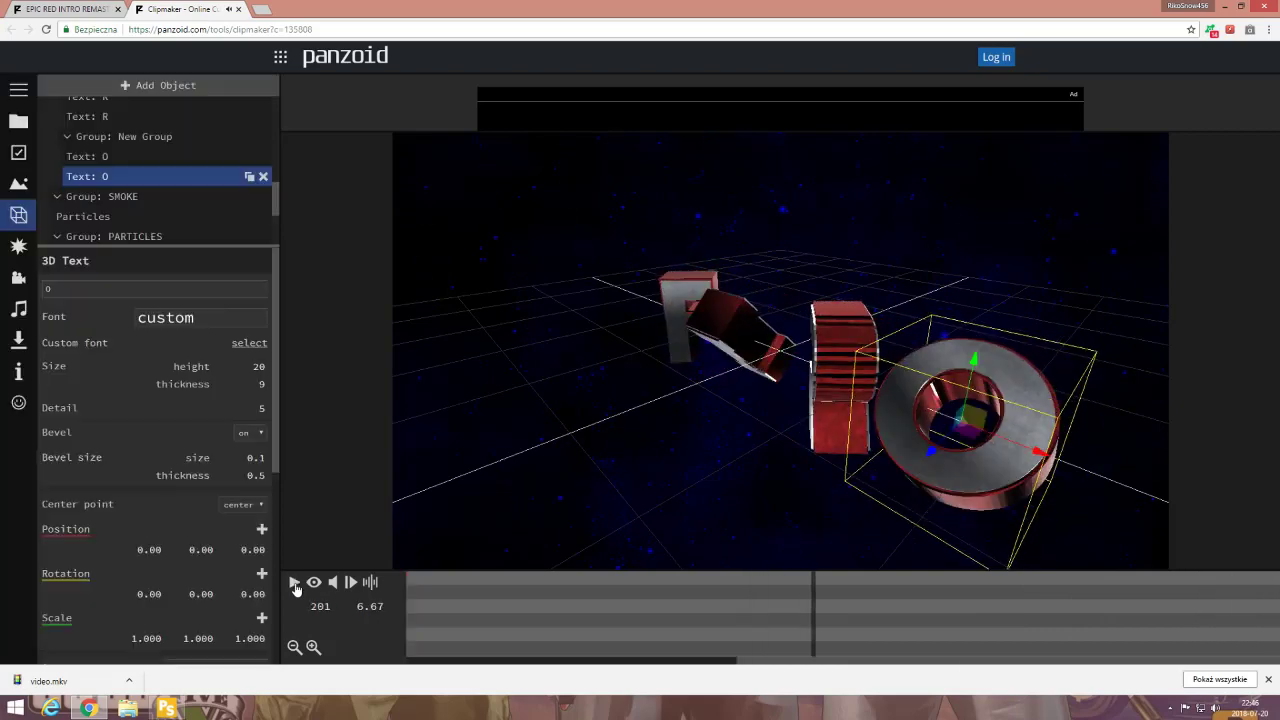
# Start rendering the intro video for download and close the EPIC RED INTRO REMASTERED!! template's browser tab.
pyautogui.click(18, 341)
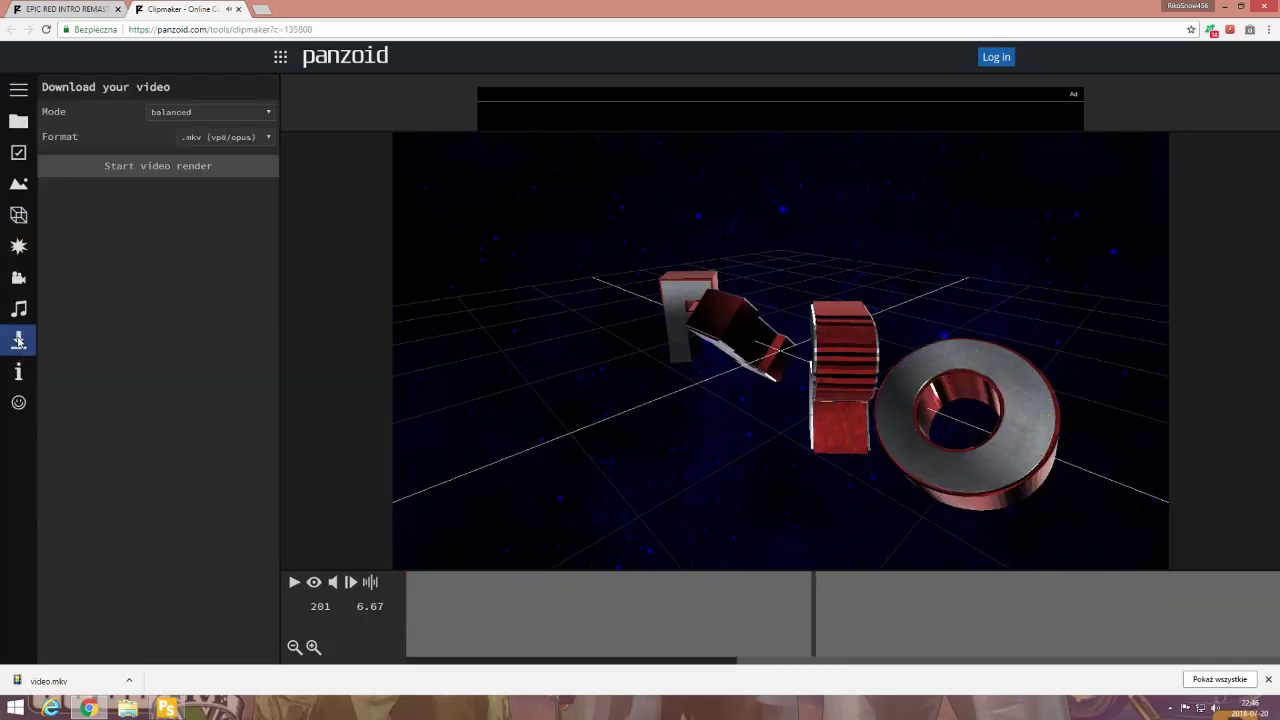
pyautogui.click(146, 170)
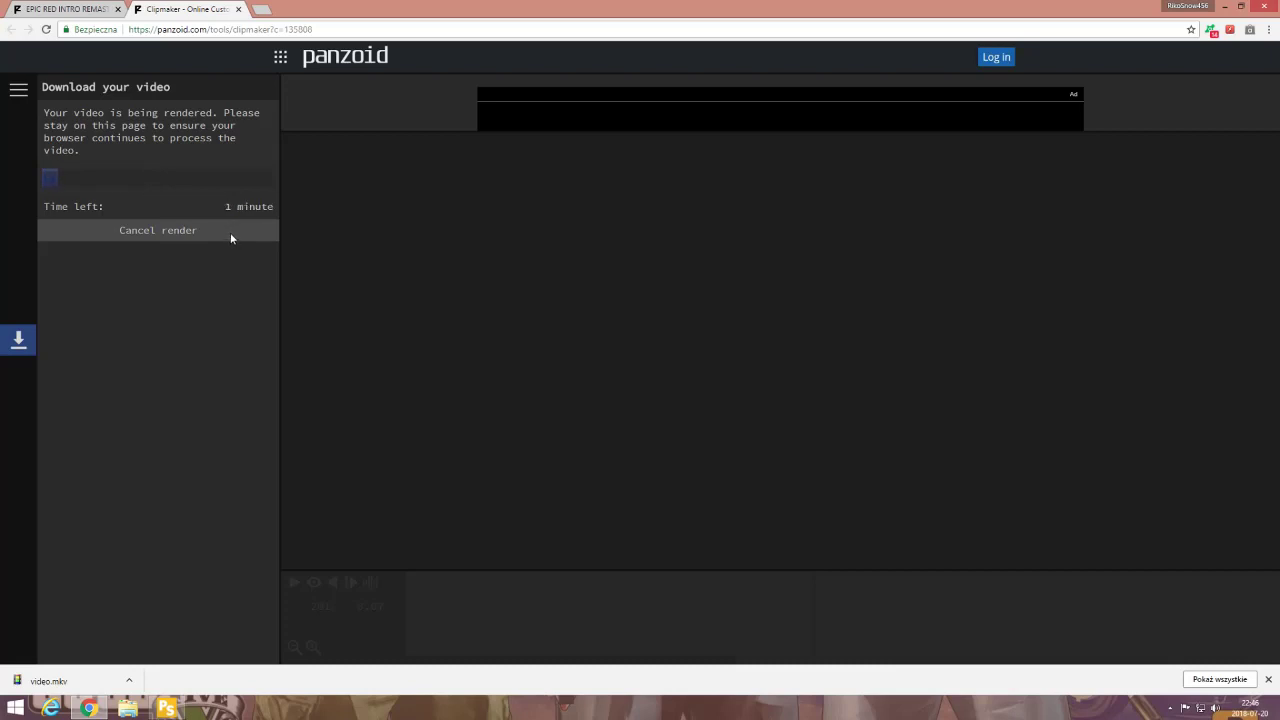
pyautogui.click(78, 10)
pyautogui.click(117, 9)
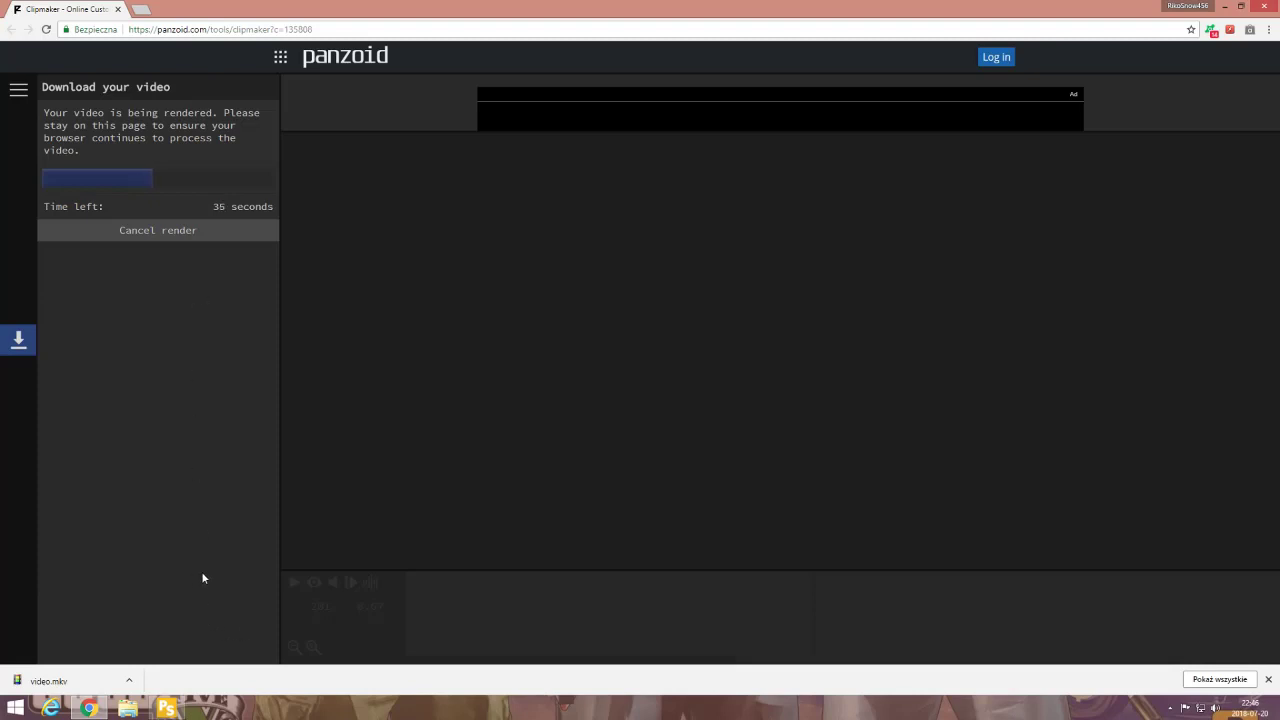
# Open the Pobrane folder in File Explorer, delete the "video" file that has no preview thumbnail, and close the window.
pyautogui.click(127, 708)
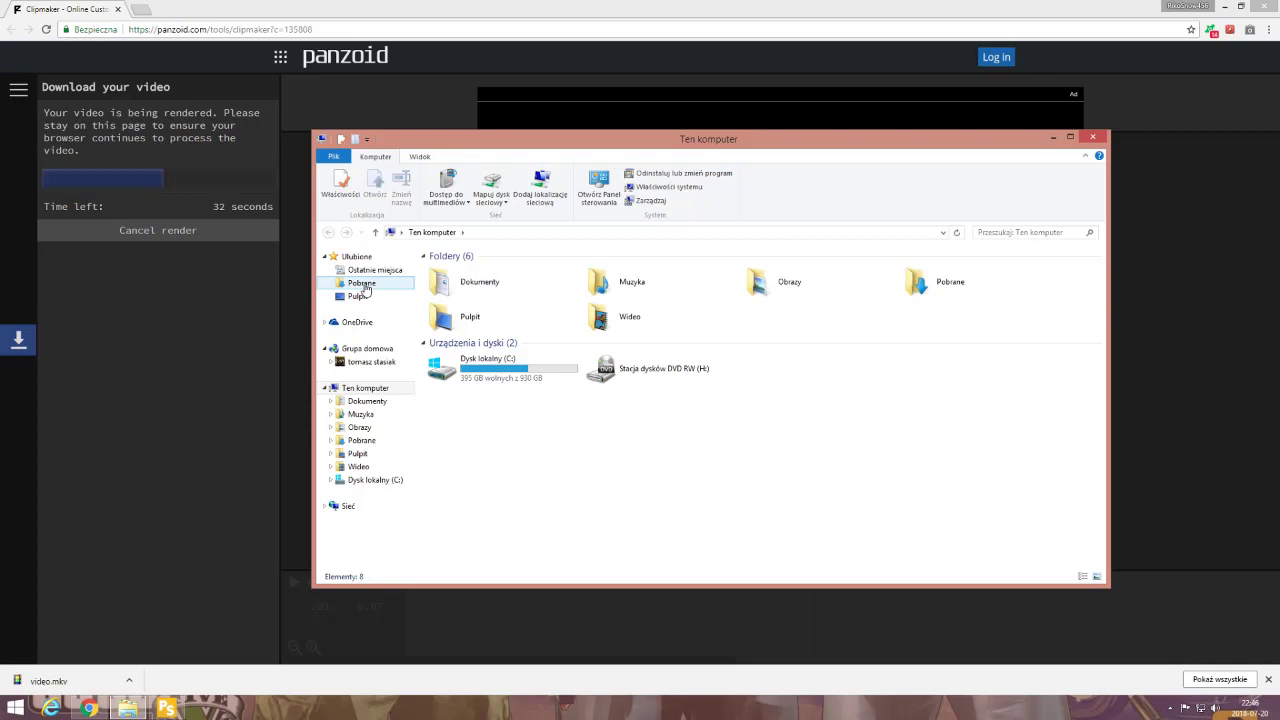
pyautogui.click(358, 283)
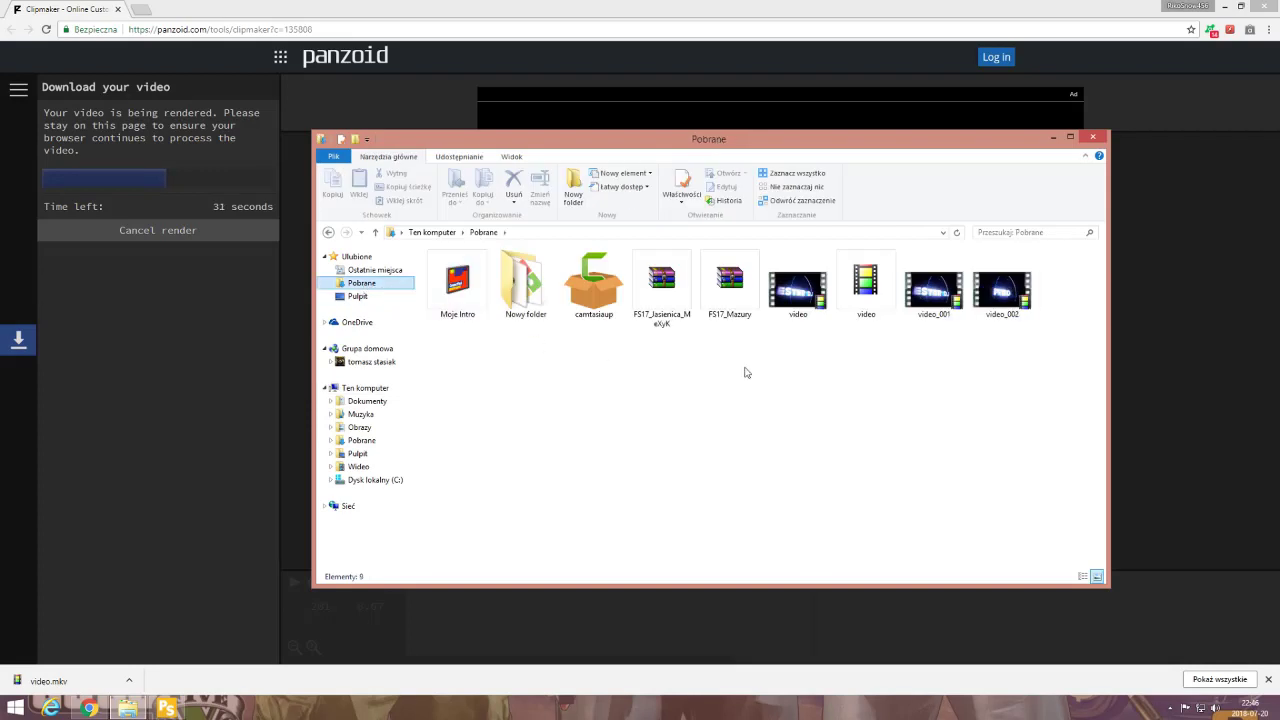
pyautogui.rightClick(869, 291)
pyautogui.click(899, 478)
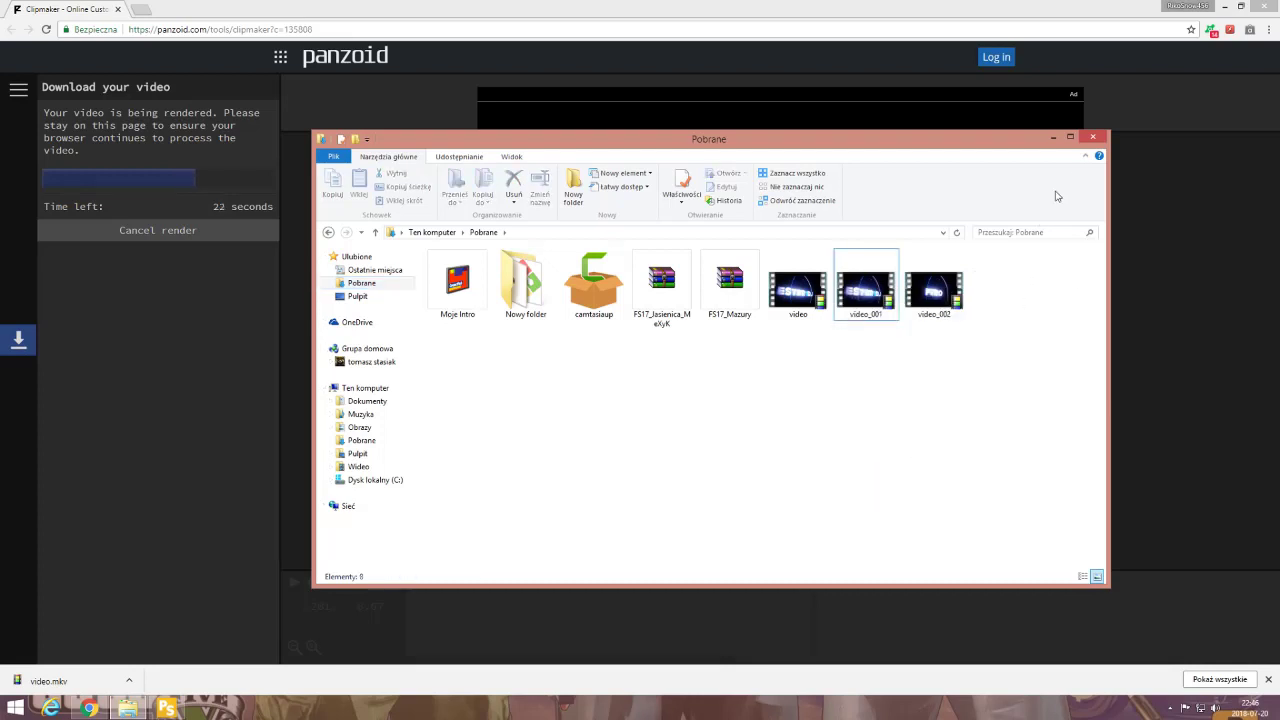
pyautogui.click(1097, 138)
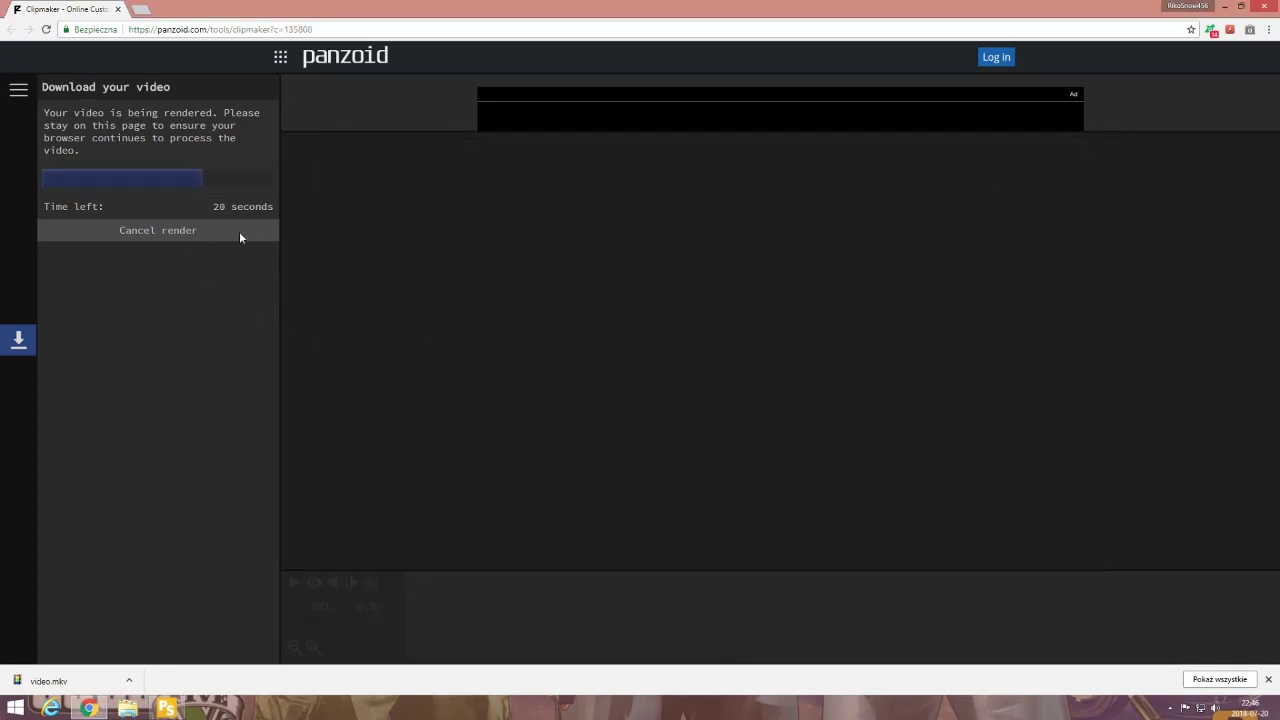